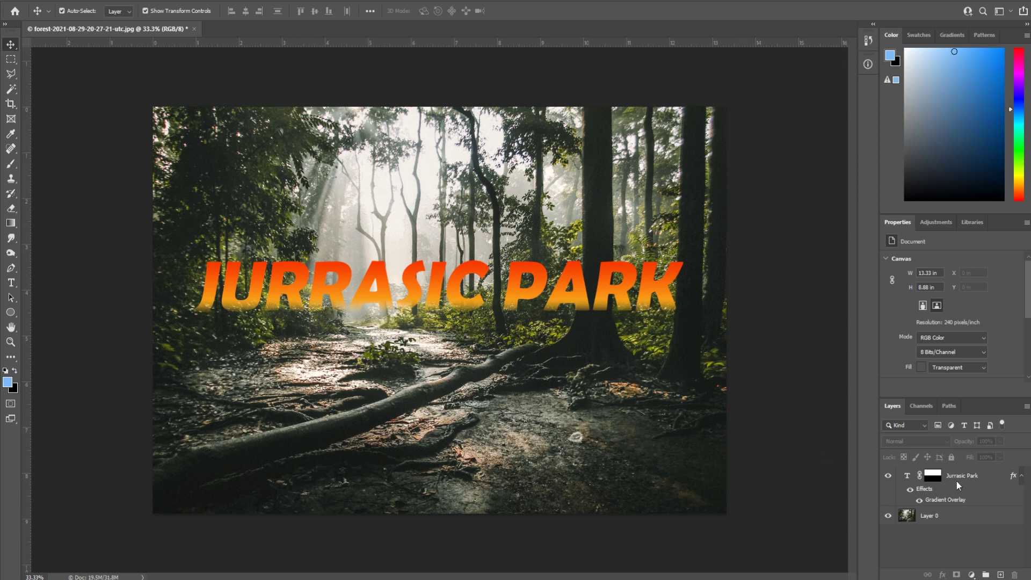
Step: Delete the JURRASIC PARK layer's mask, then delete the text layer itself
left_click(915, 477)
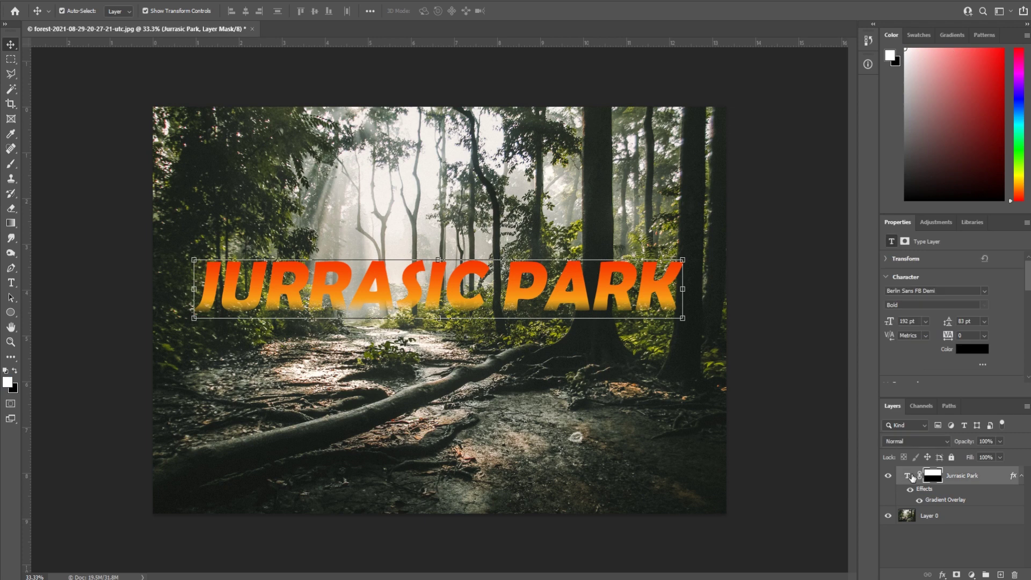
key("Delete")
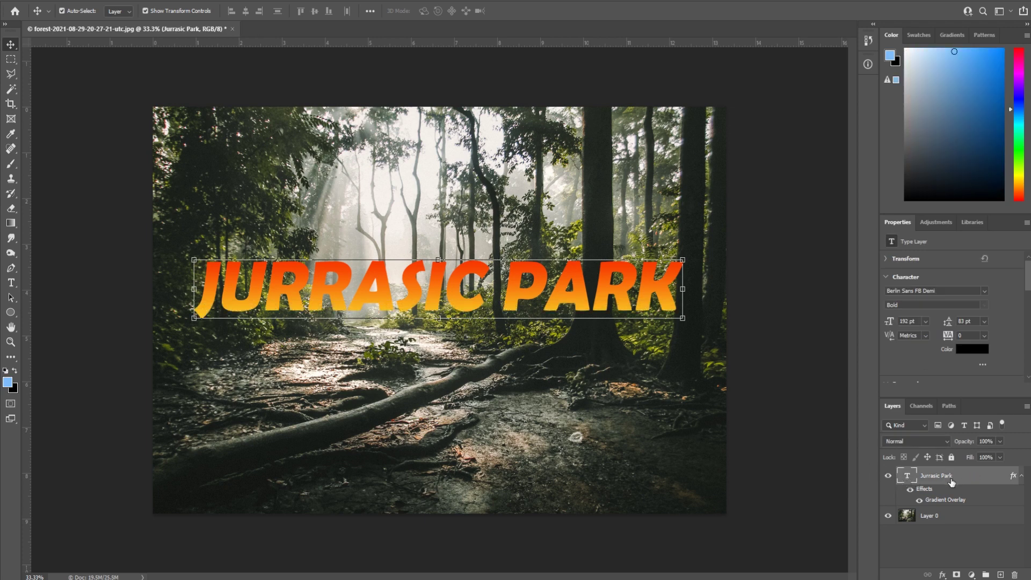
key("Delete")
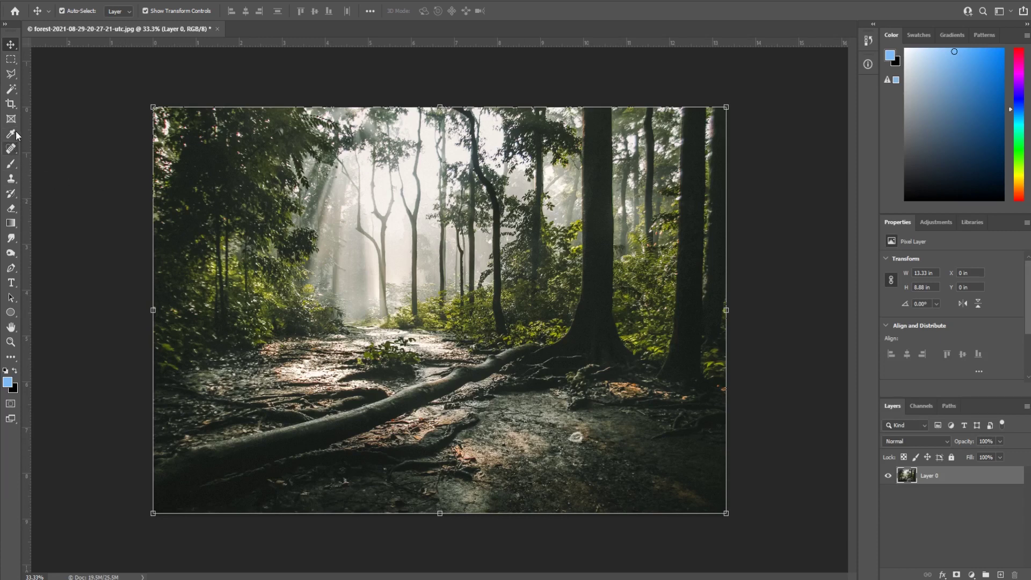
Step: Type 'JURRASIC PARK' in black Berlin Sans FB Demi 192 pt and centre it on the photo
left_click(10, 284)
left_click(337, 304)
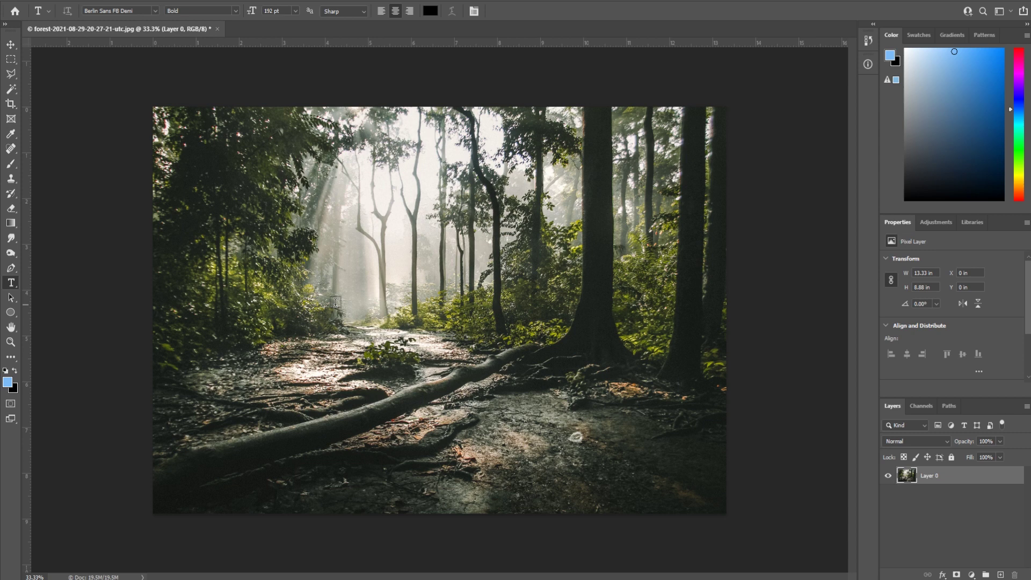
type("JU")
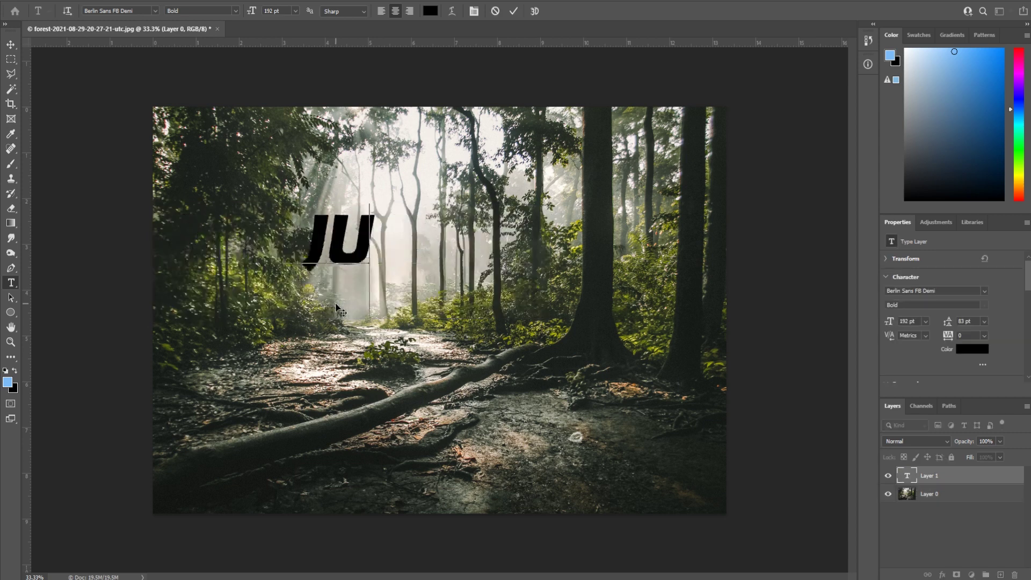
type("RRASIC PARK")
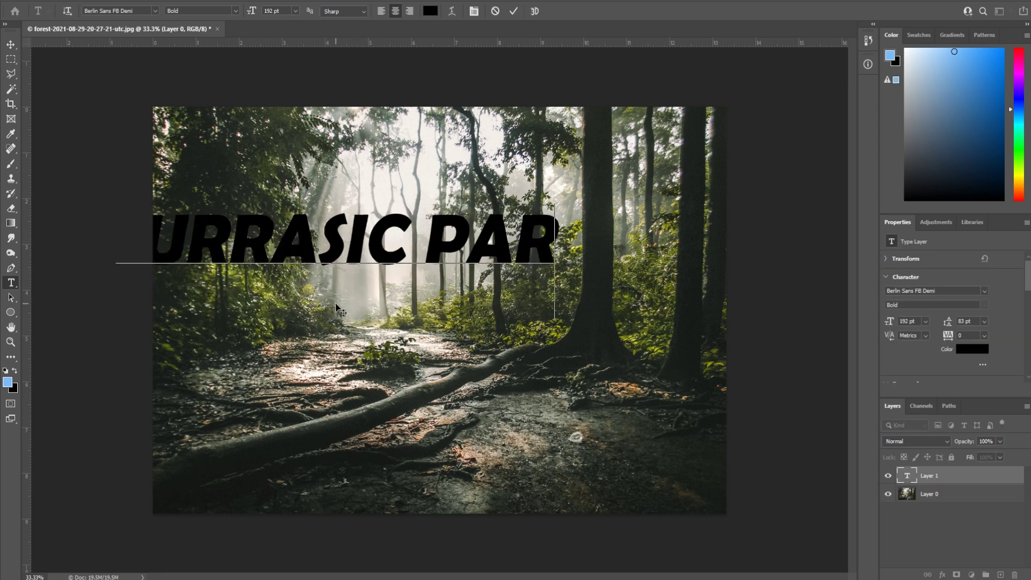
left_click(11, 44)
left_click_drag(392, 242, 495, 305)
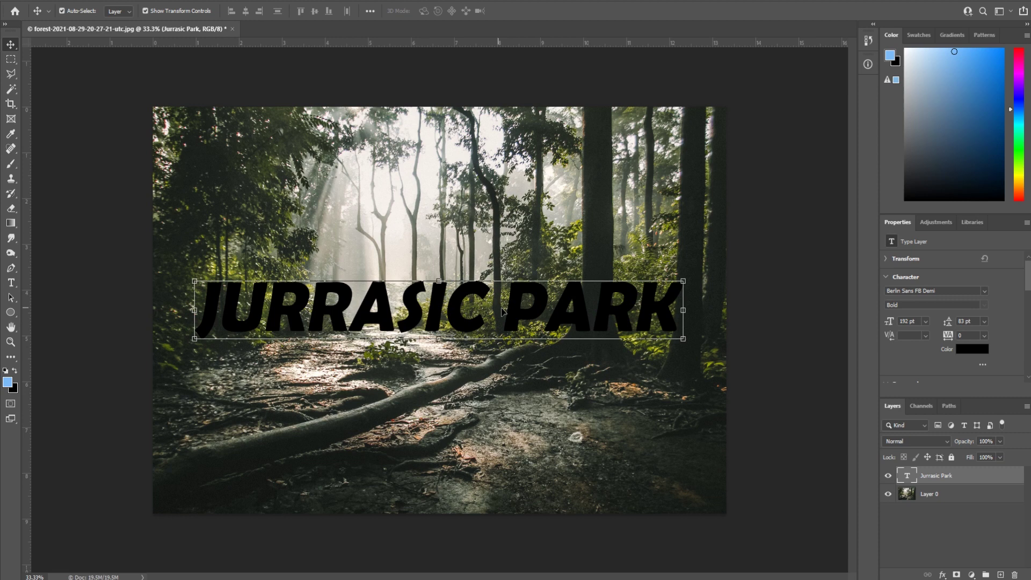
Step: Select the Jurrasic Park layer and give it an Orange_05 yellow-to-orange Gradient Overlay at 90°
left_click(764, 313)
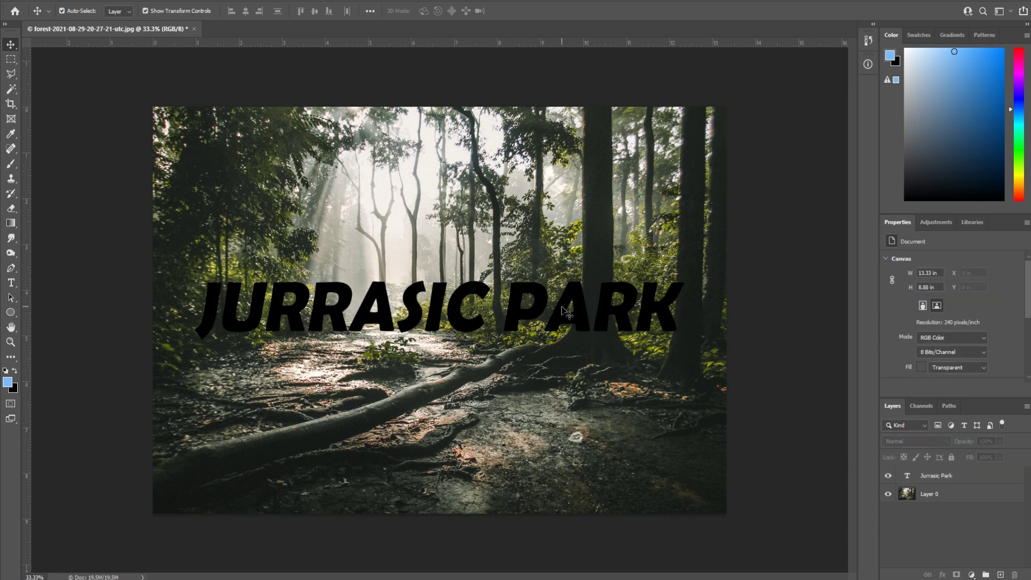
left_click(963, 476)
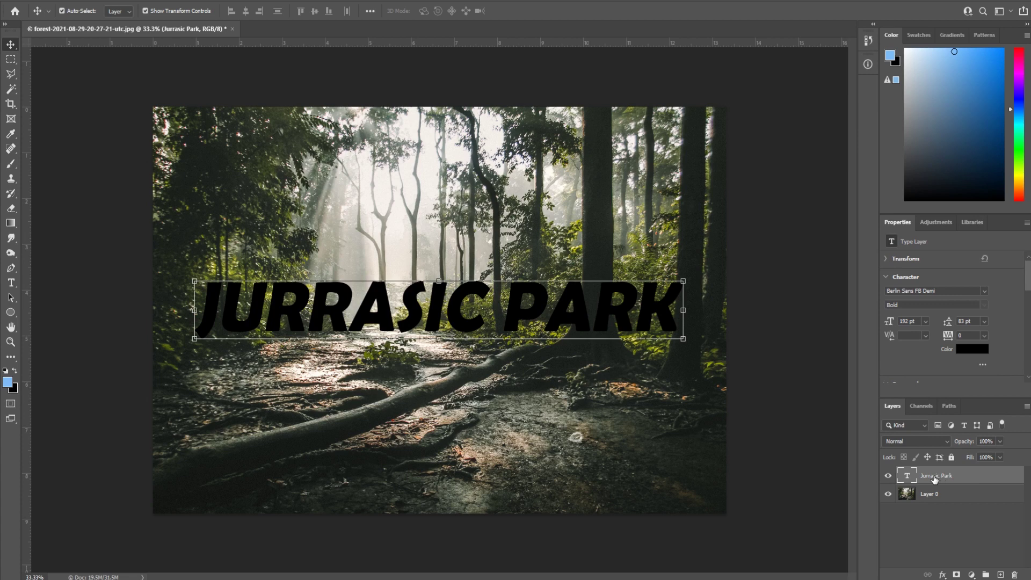
double_click(941, 476)
left_click(984, 480)
double_click(1004, 482)
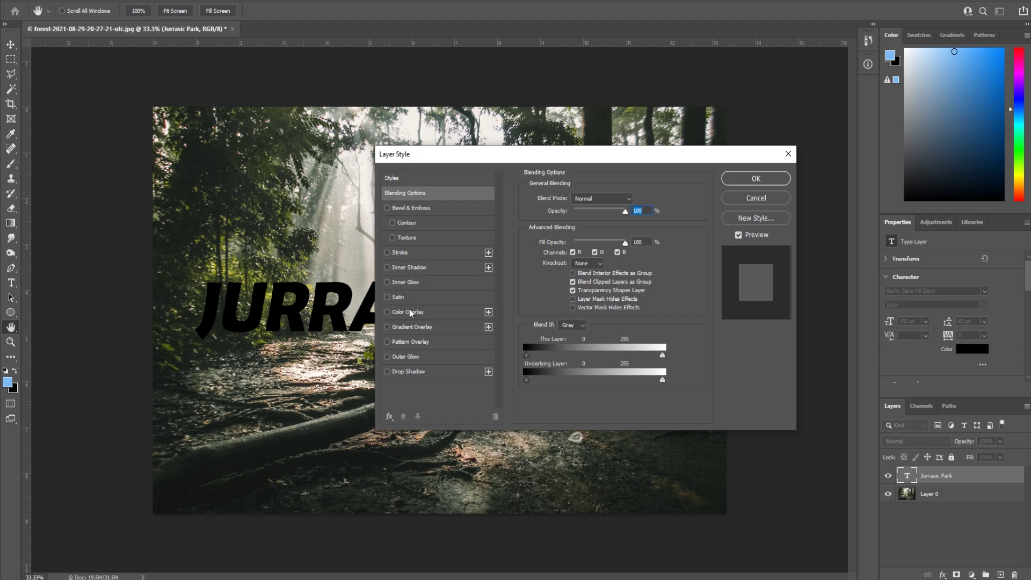
left_click(408, 328)
left_click_drag(509, 155, 674, 143)
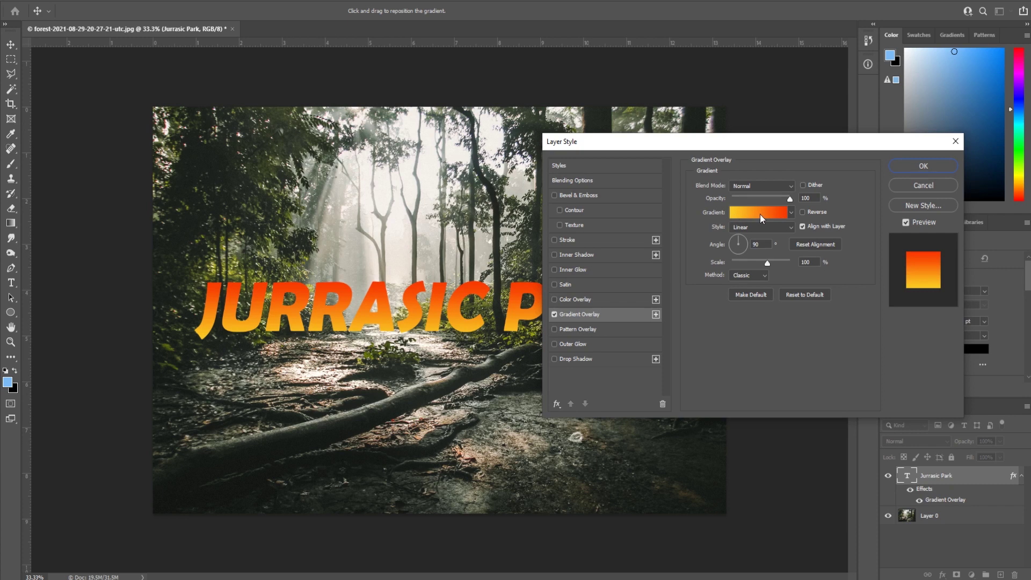
left_click(760, 215)
Step: Expand the Oranges preset folder in the Gradient Editor and reposition the editor window
left_click_drag(704, 123, 503, 136)
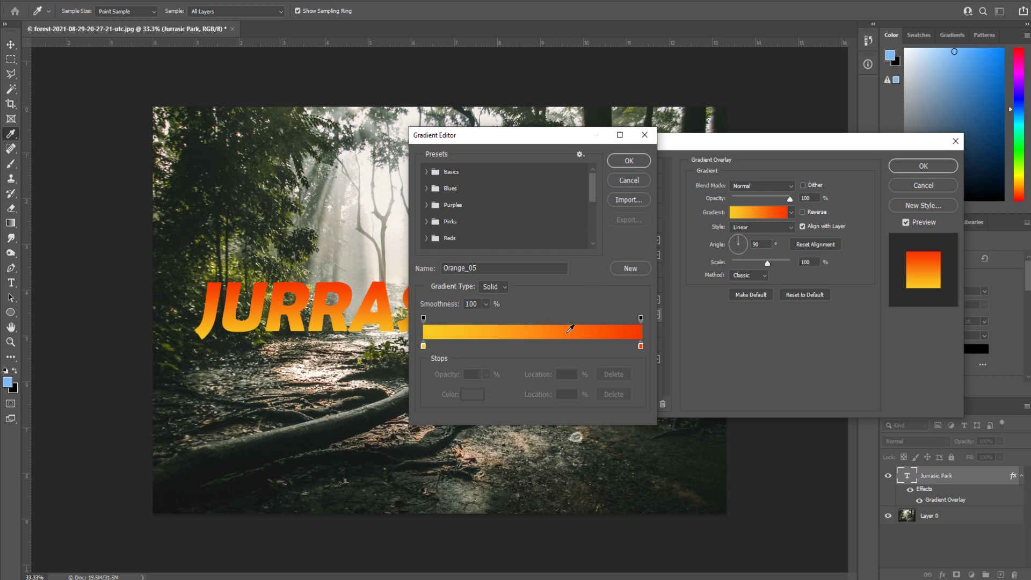
mouse_move(593, 191)
left_mouse_down()
mouse_move(593, 227)
mouse_move(591, 186)
left_mouse_up()
scroll(523, 220, "down", 1)
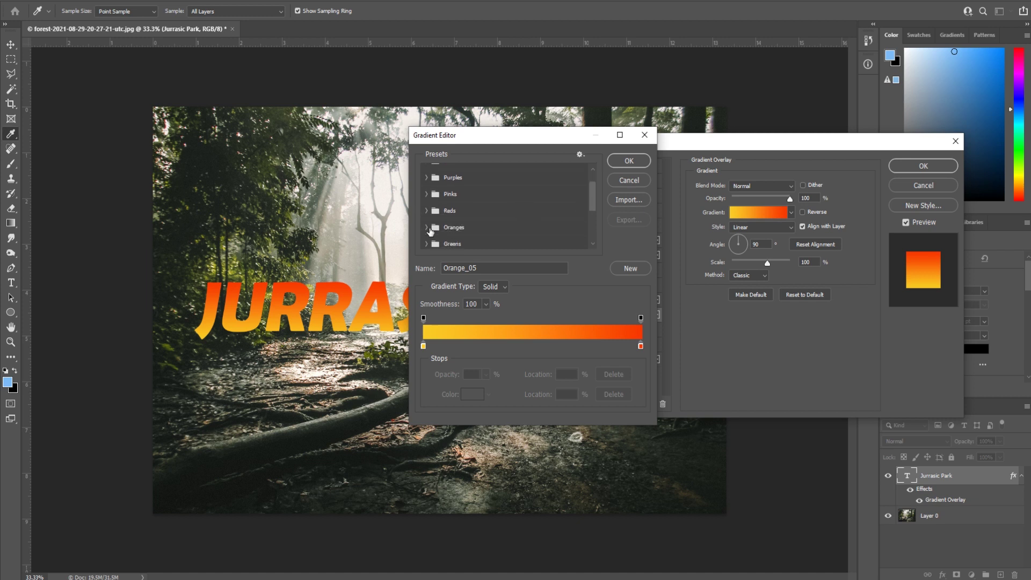
left_click(427, 227)
scroll(476, 228, "down", 1)
scroll(478, 226, "down", 1)
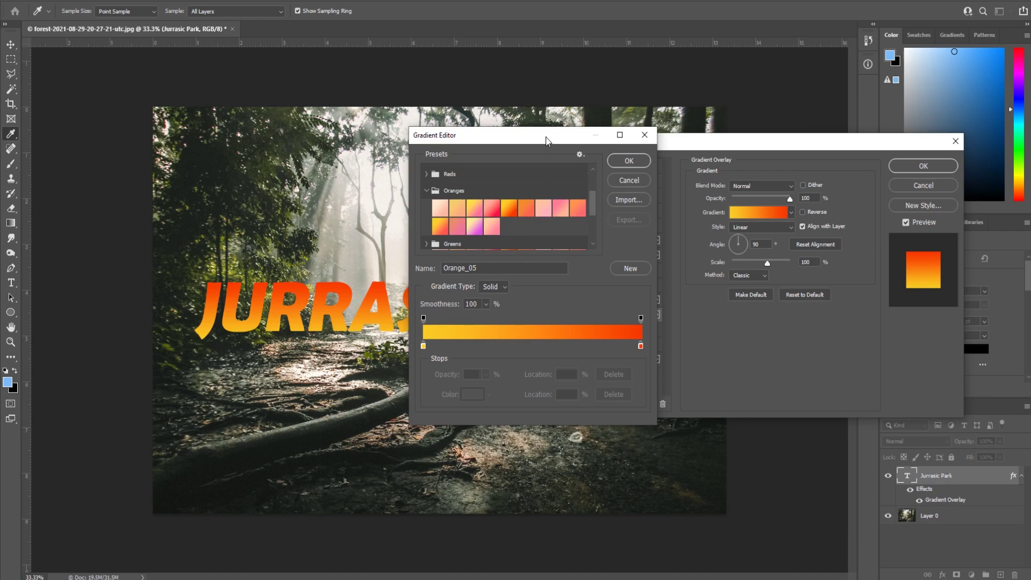
left_click_drag(546, 141, 712, 100)
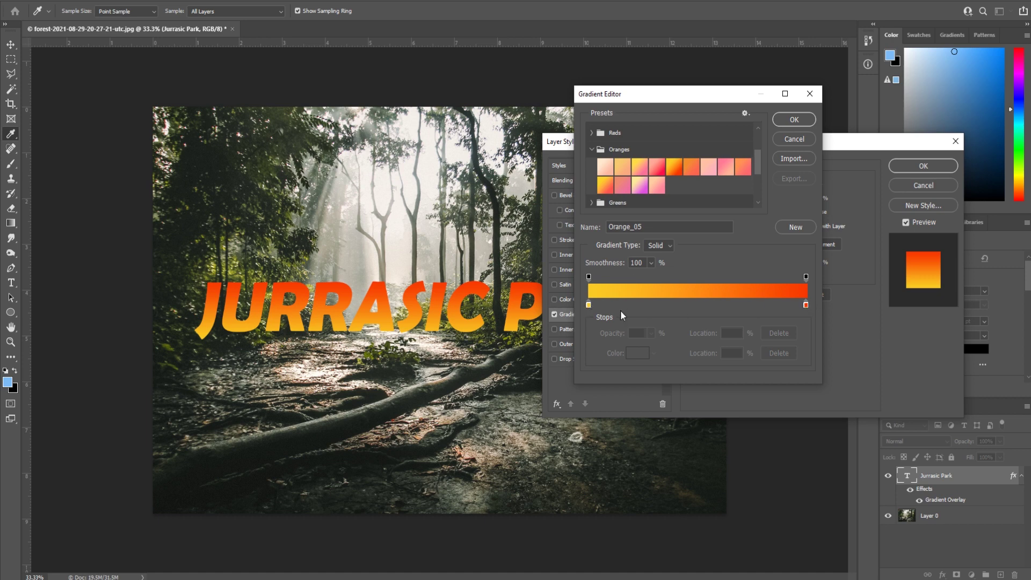
Step: Add a soft red colour stop to the overlay gradient and move the yellow-red midpoint to 76%
left_click(672, 300)
left_click_drag(672, 308, 679, 307)
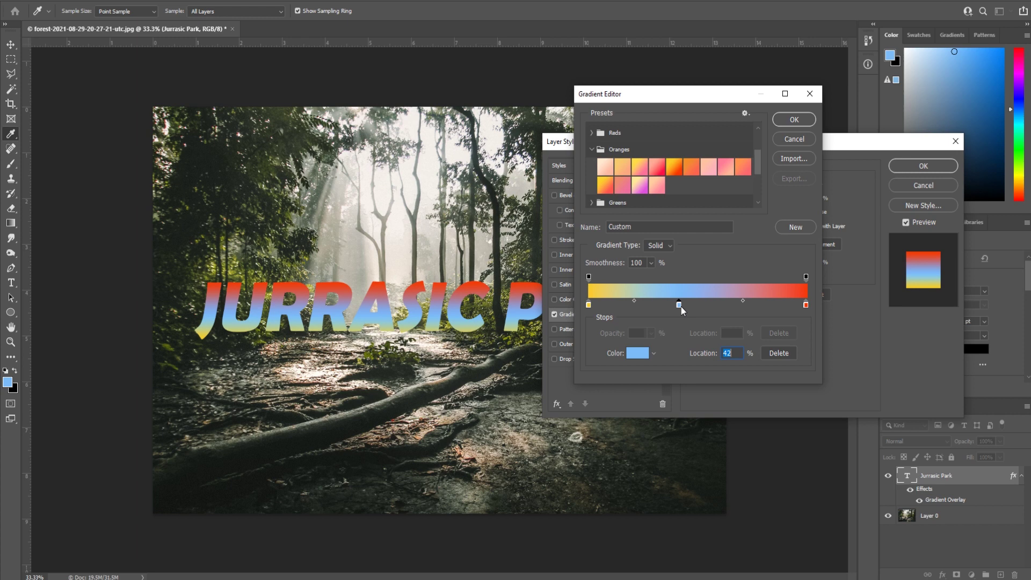
double_click(681, 307)
left_click(584, 305)
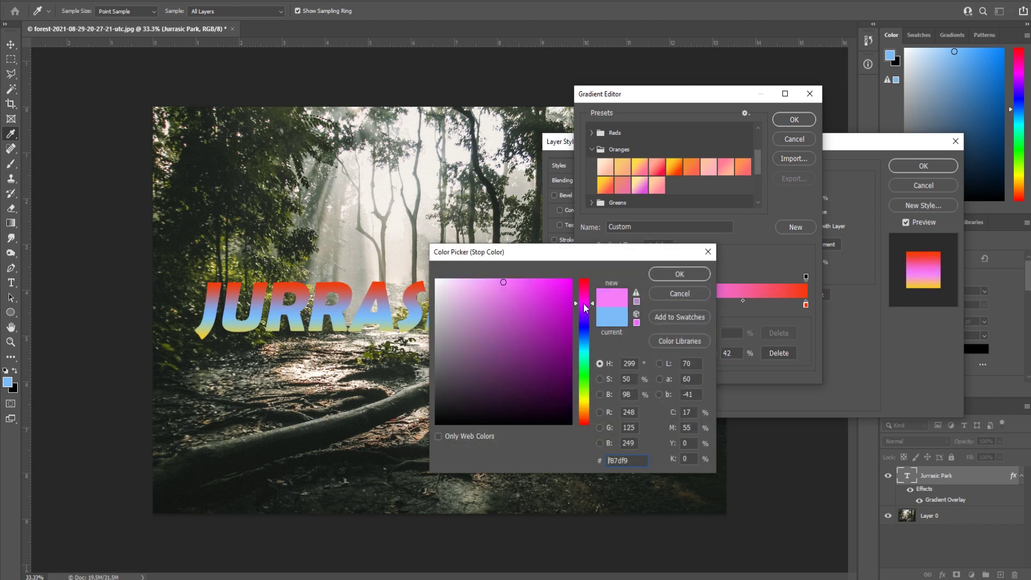
left_click_drag(584, 306, 573, 279)
left_click(548, 281)
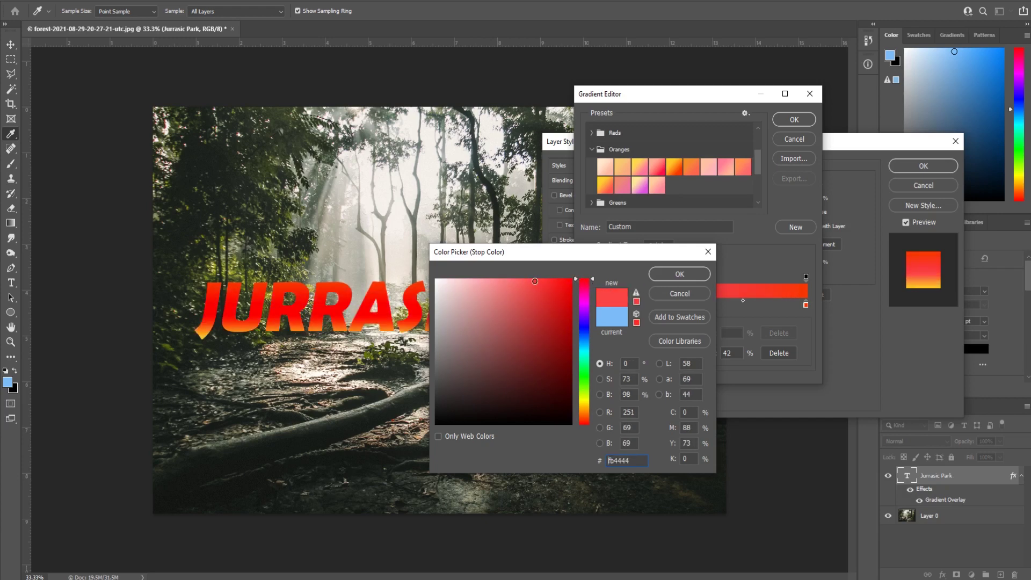
left_click(532, 282)
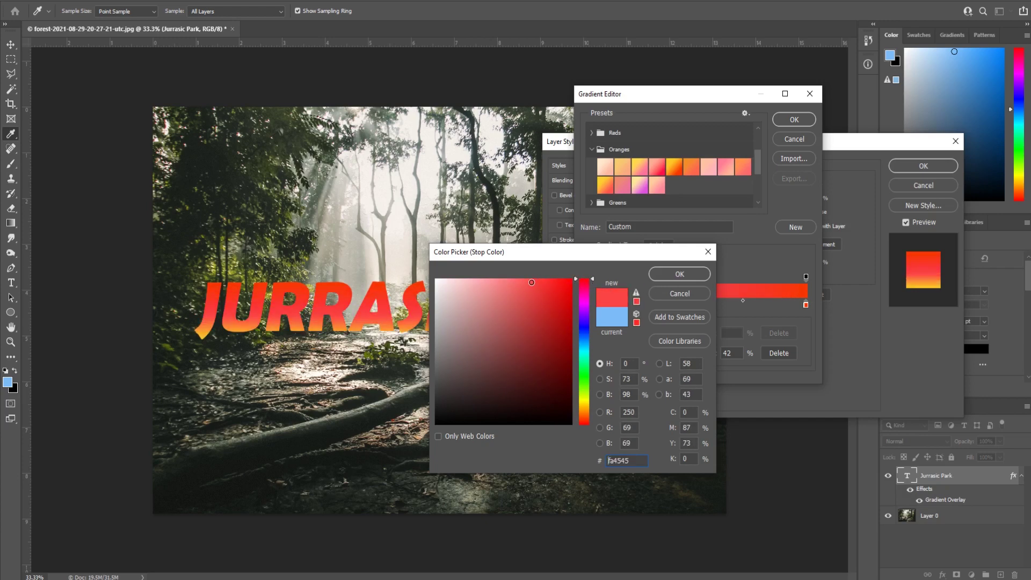
left_click(694, 276)
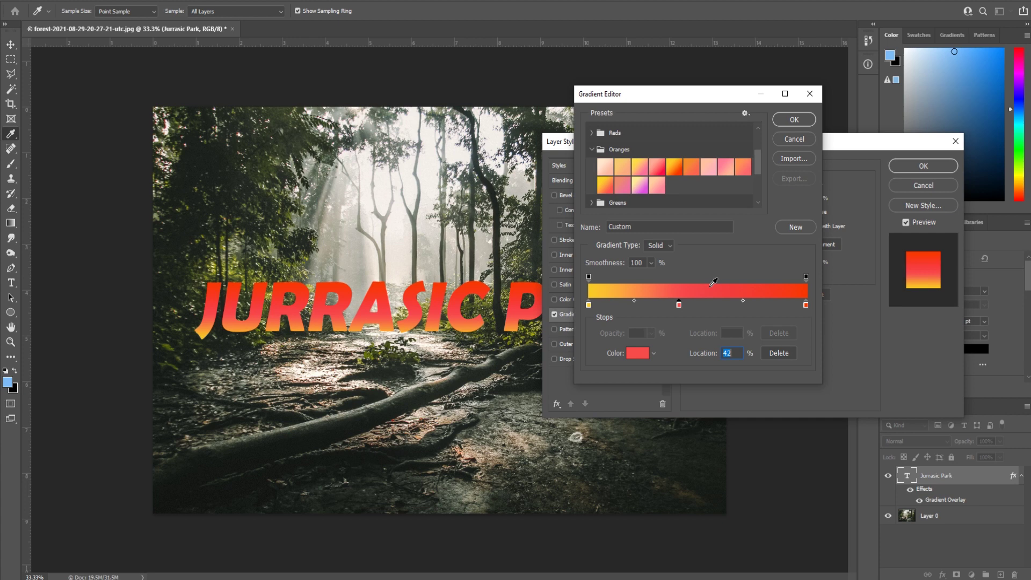
left_click_drag(676, 309, 727, 307)
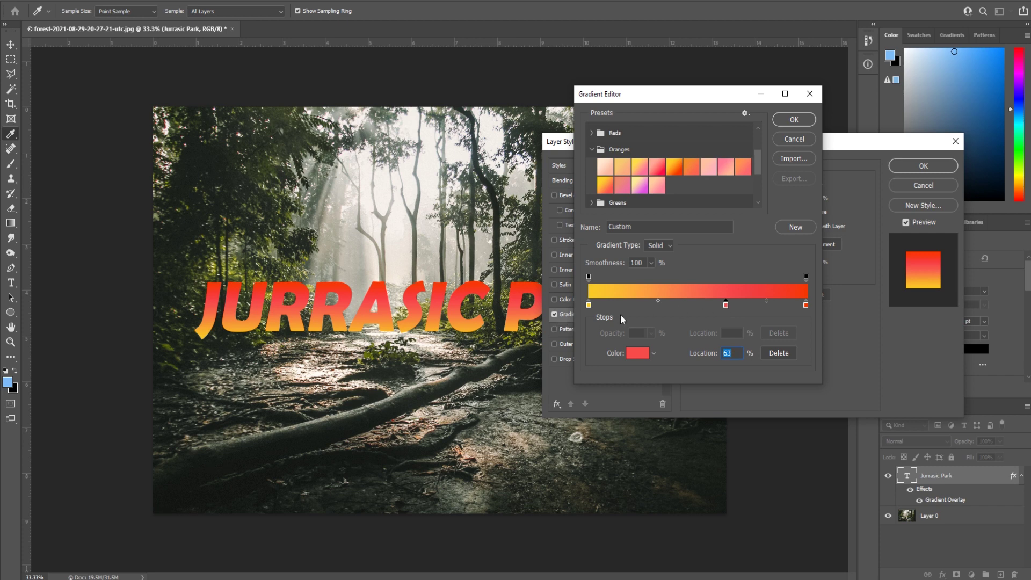
left_click_drag(658, 301, 611, 305)
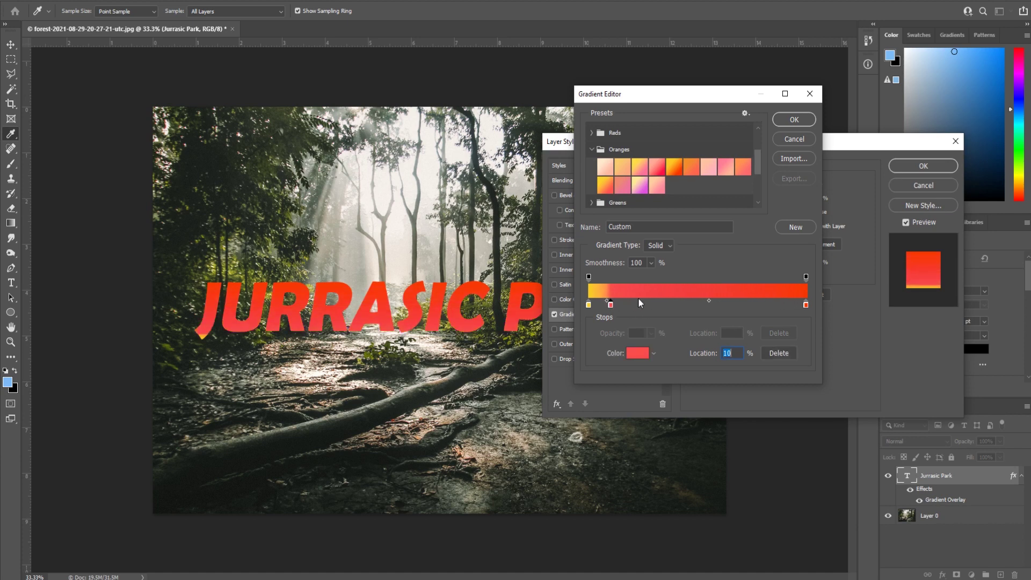
Step: Try a blue-violet stop near 22%, then revert the gradient to the Orange_05 preset
left_click(638, 304)
double_click(636, 304)
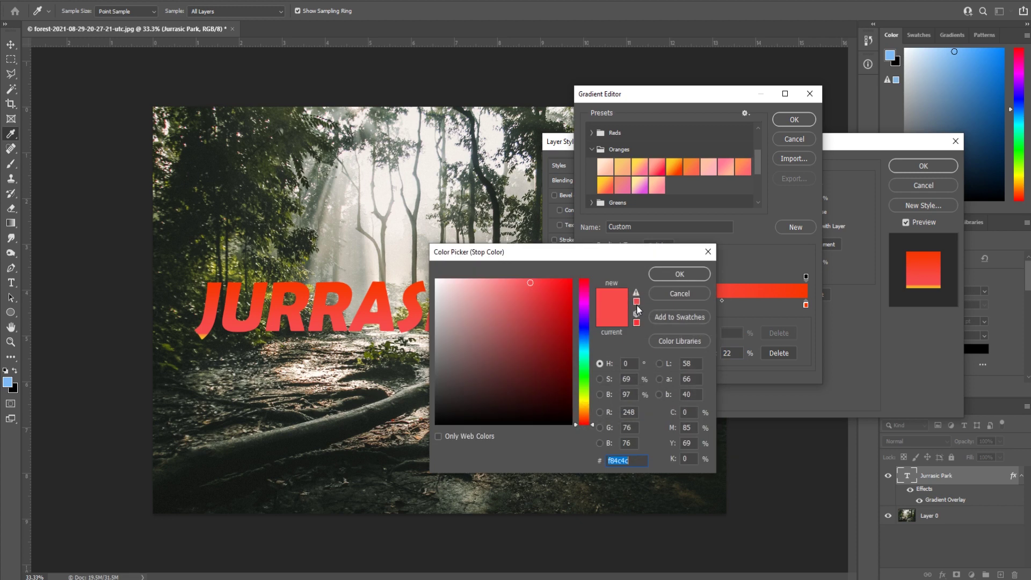
left_click(585, 327)
left_click(675, 276)
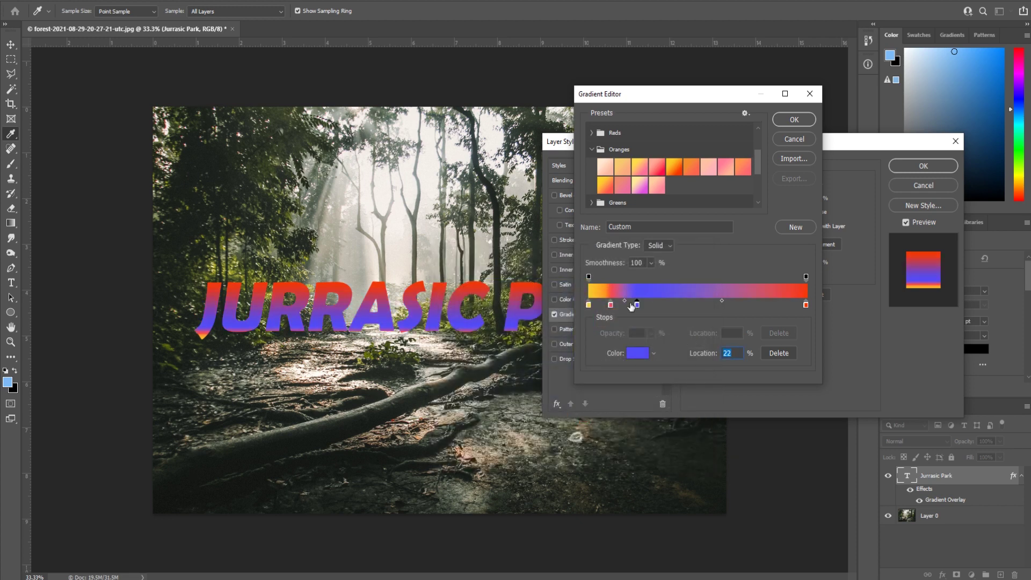
left_click_drag(625, 301, 629, 304)
left_click(679, 169)
left_click_drag(684, 101, 645, 94)
Step: Accept Orange_05, set the gradient angle to 36°, and apply the Layer Style
left_click(755, 109)
left_click_drag(777, 136, 682, 335)
left_click_drag(640, 443, 650, 441)
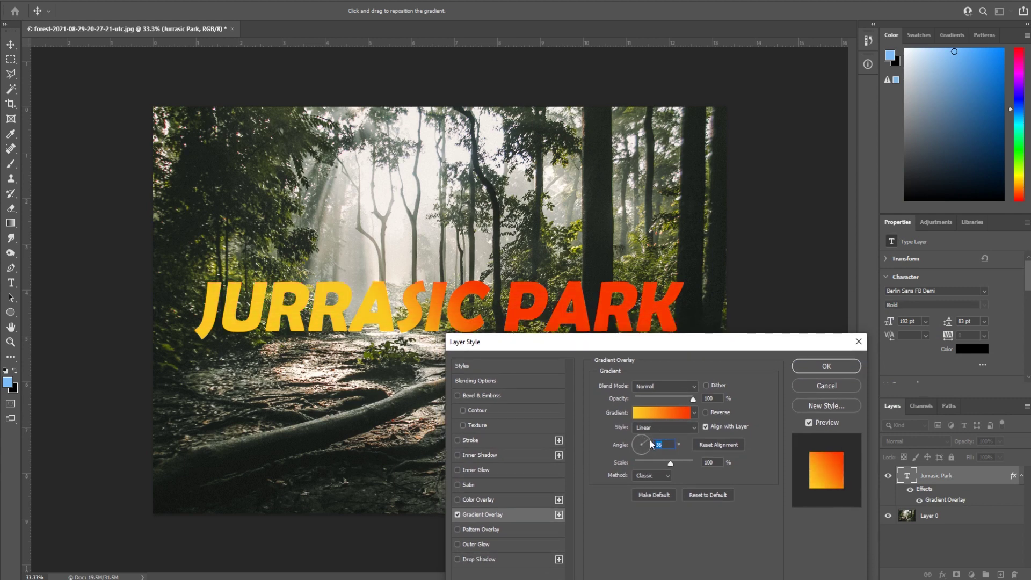
left_click_drag(682, 342, 810, 123)
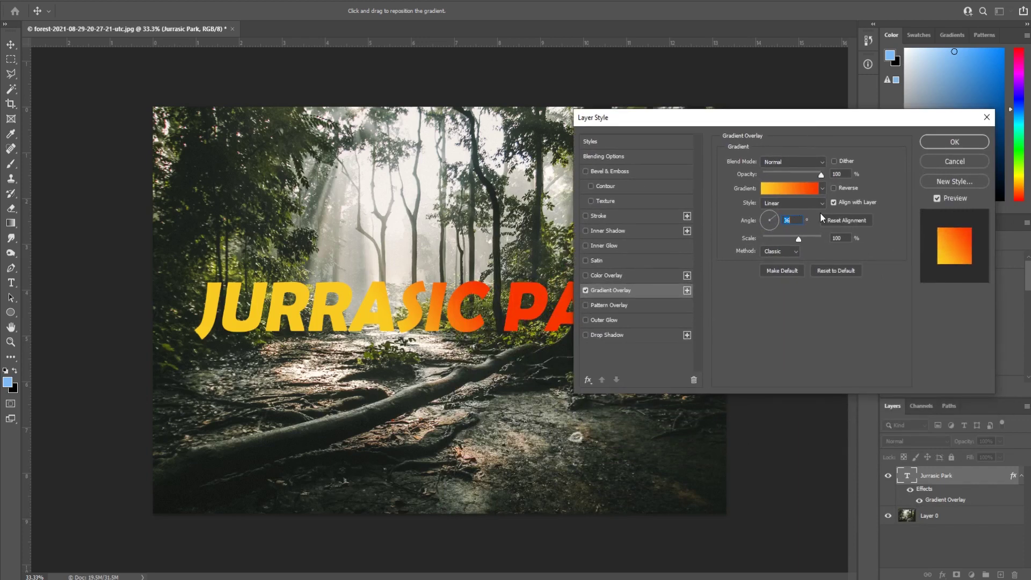
key("Return")
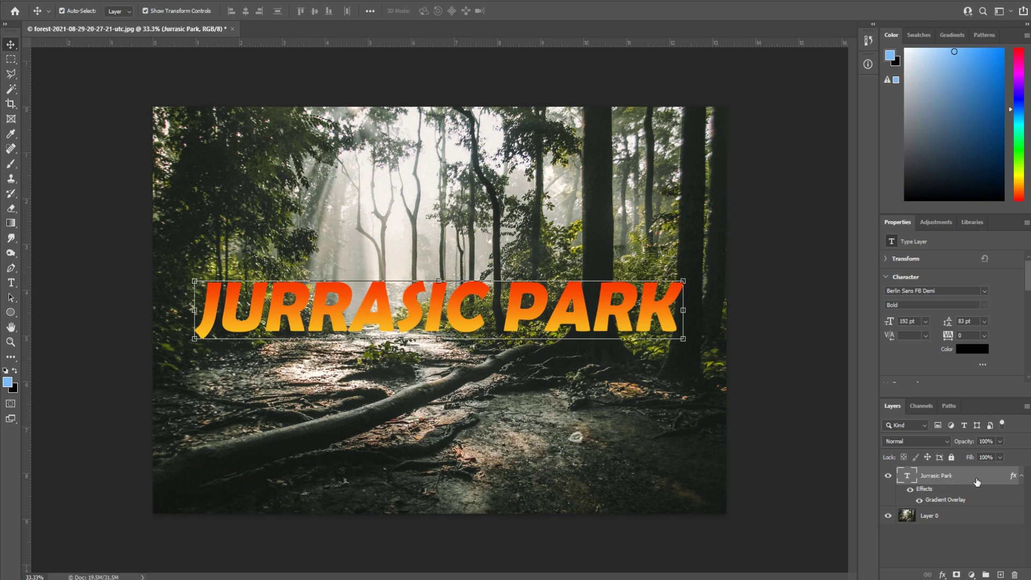
Step: Switch the text layer to Screen blending and reopen its gradient overlay settings
left_click(946, 443)
left_click(917, 395)
double_click(974, 482)
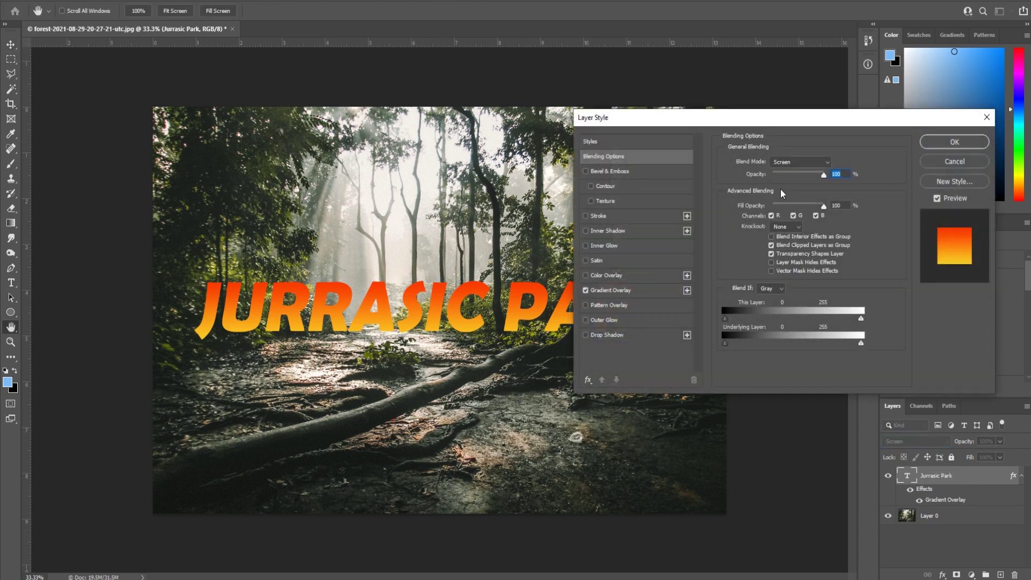
left_click(630, 291)
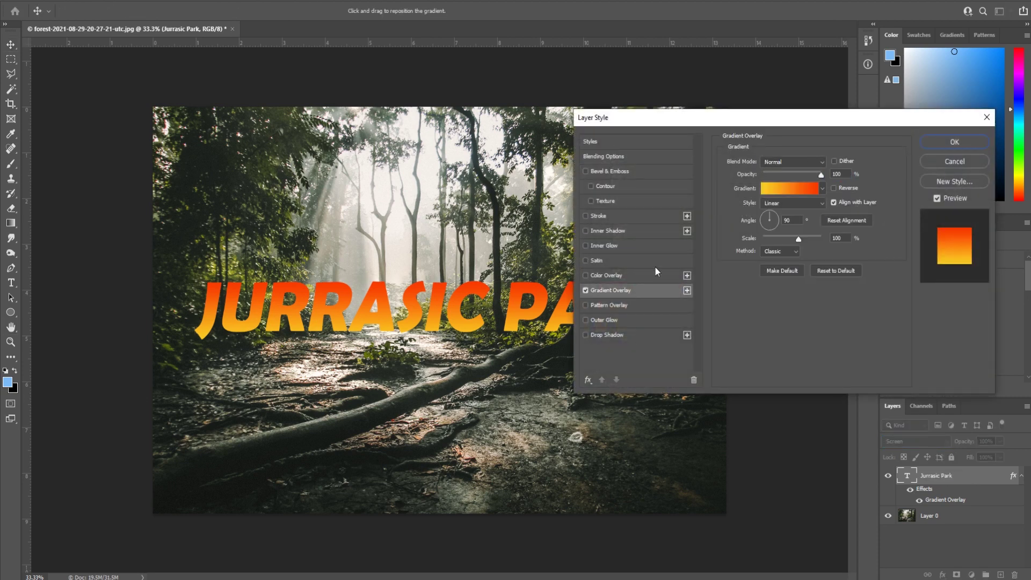
left_click(801, 188)
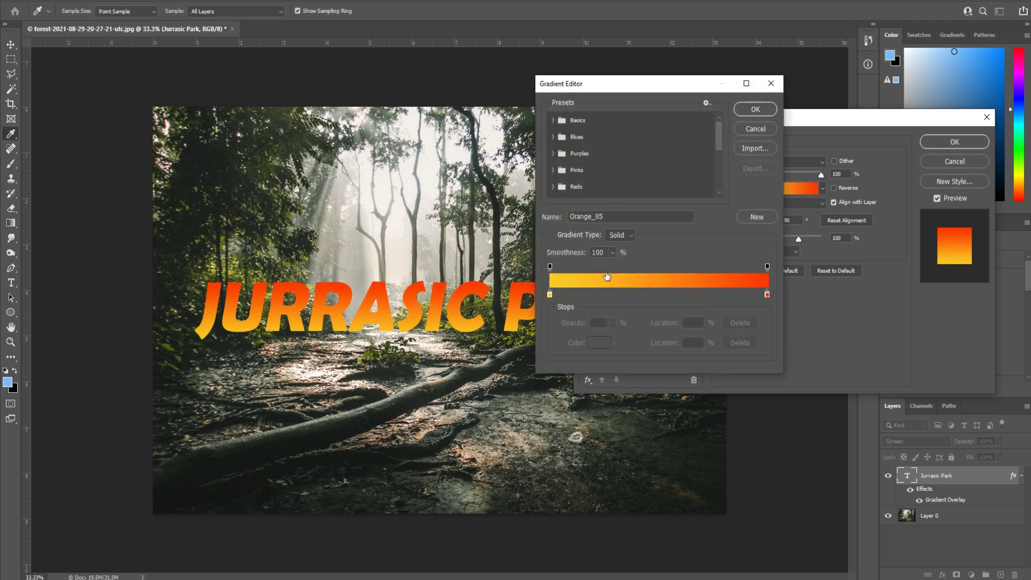
Step: Set the gradient's starting opacity stop to 0% and shift the transparency midpoint toward the start
left_click(767, 267)
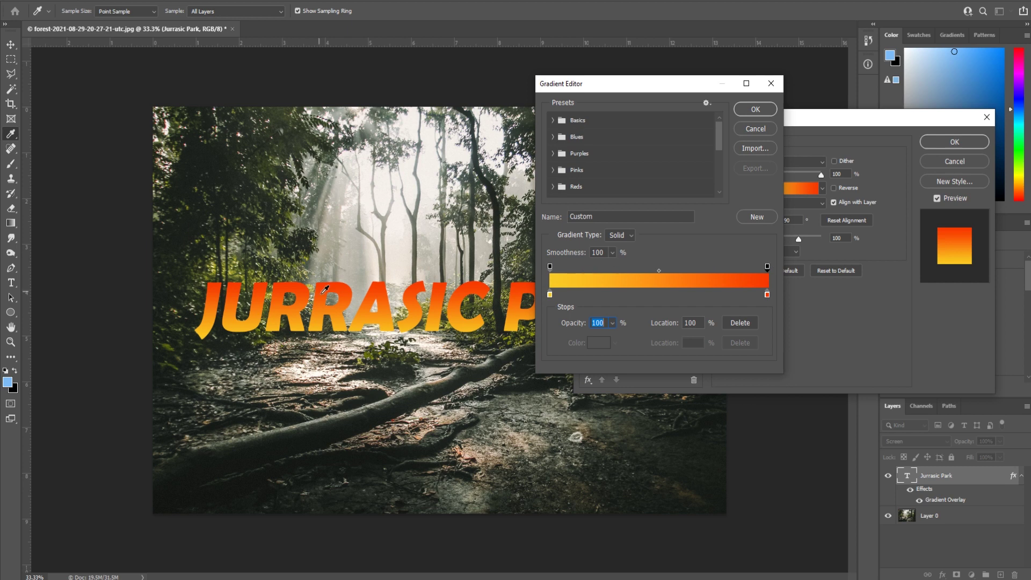
left_click(551, 268)
type("0")
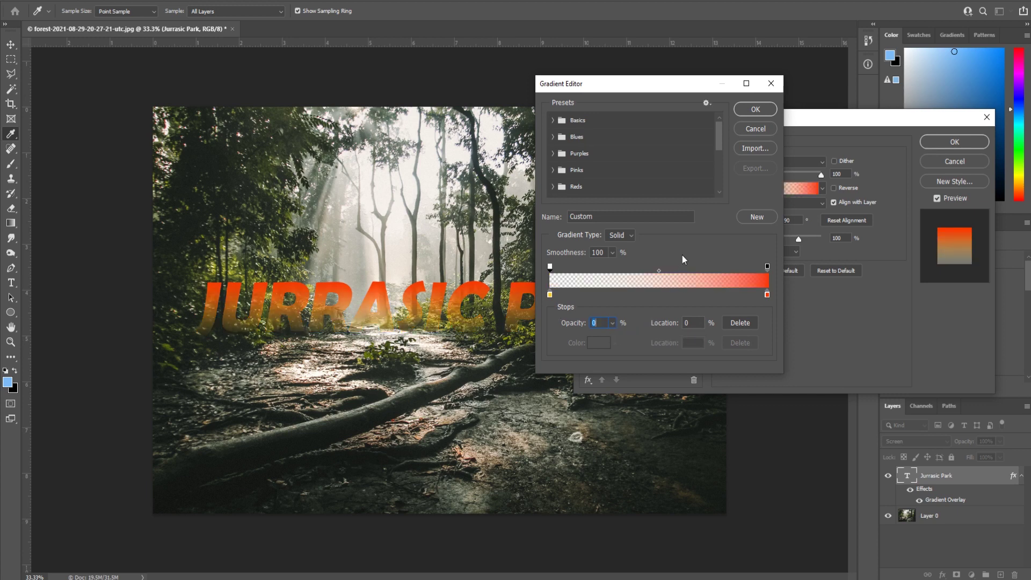
left_click_drag(667, 87, 824, 101)
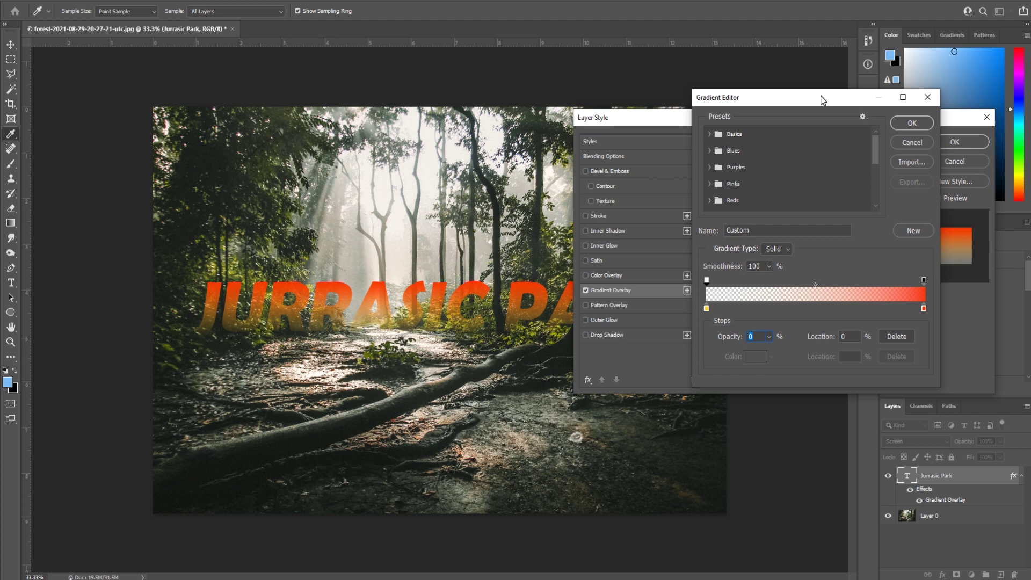
left_click_drag(817, 285, 730, 289)
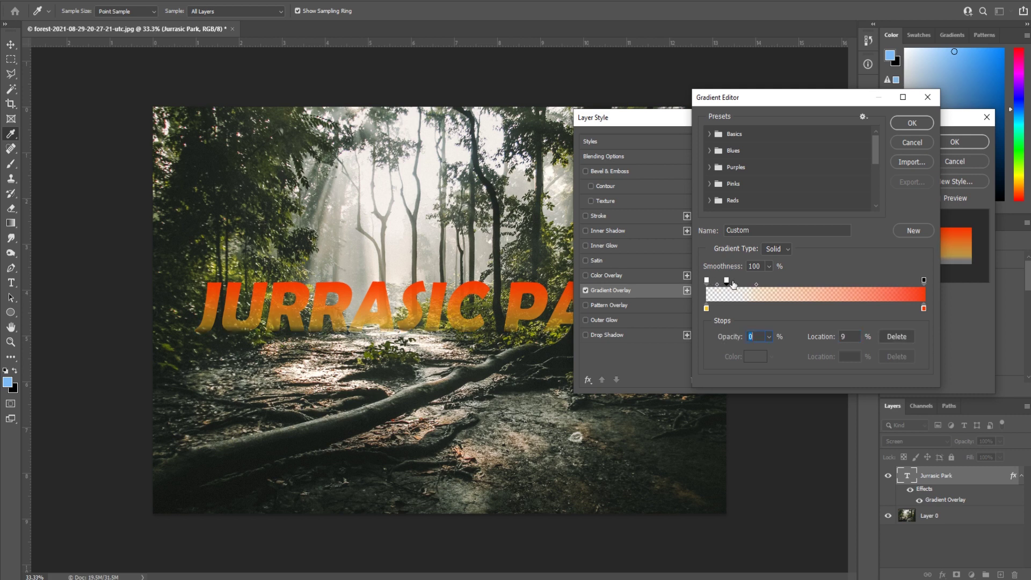
Step: Replace the extra opacity stop with a 100% stop at 16% and accept the gradient
left_click_drag(730, 281, 727, 259)
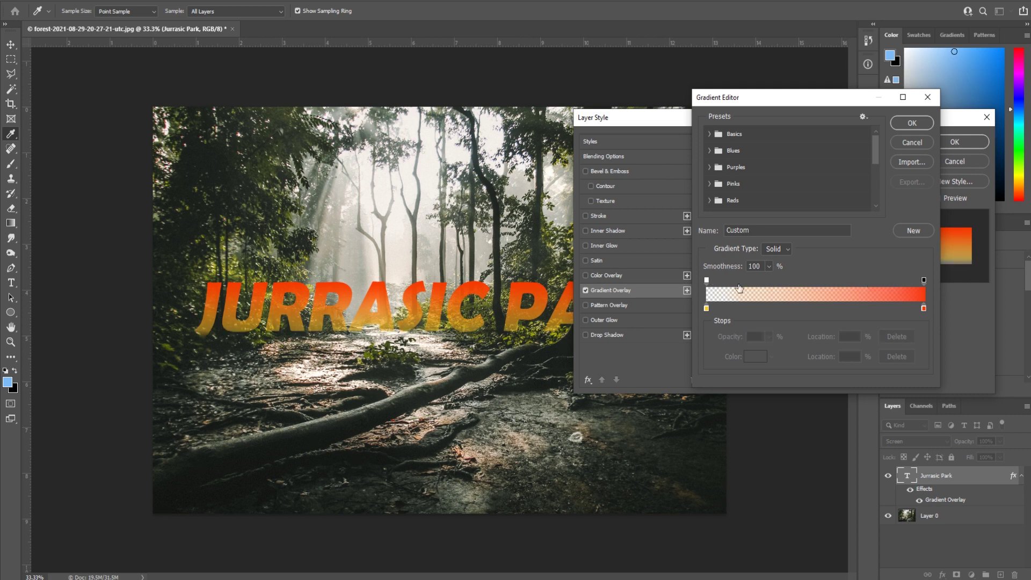
left_click(735, 280)
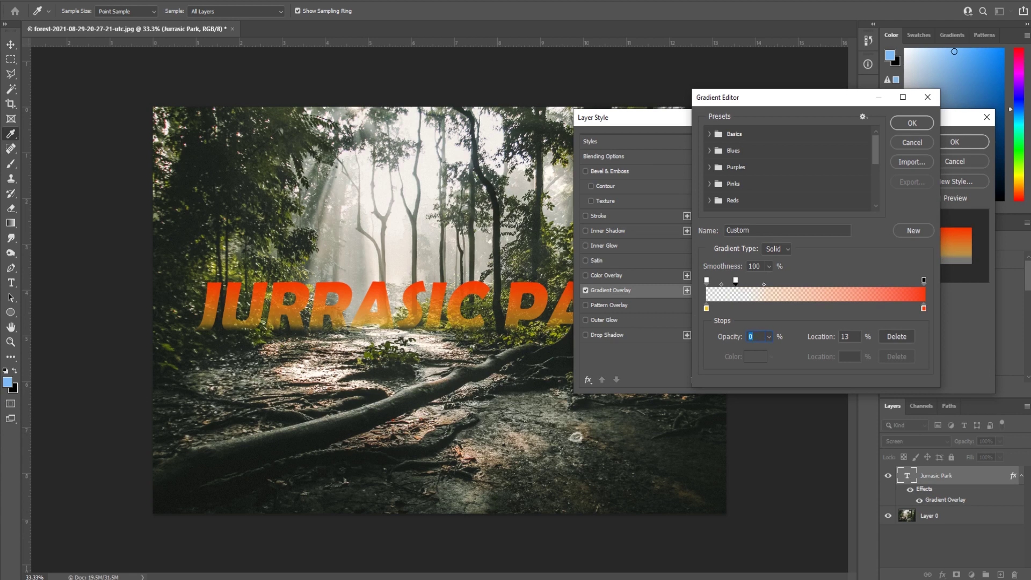
type("100")
key("Return")
left_click(793, 189)
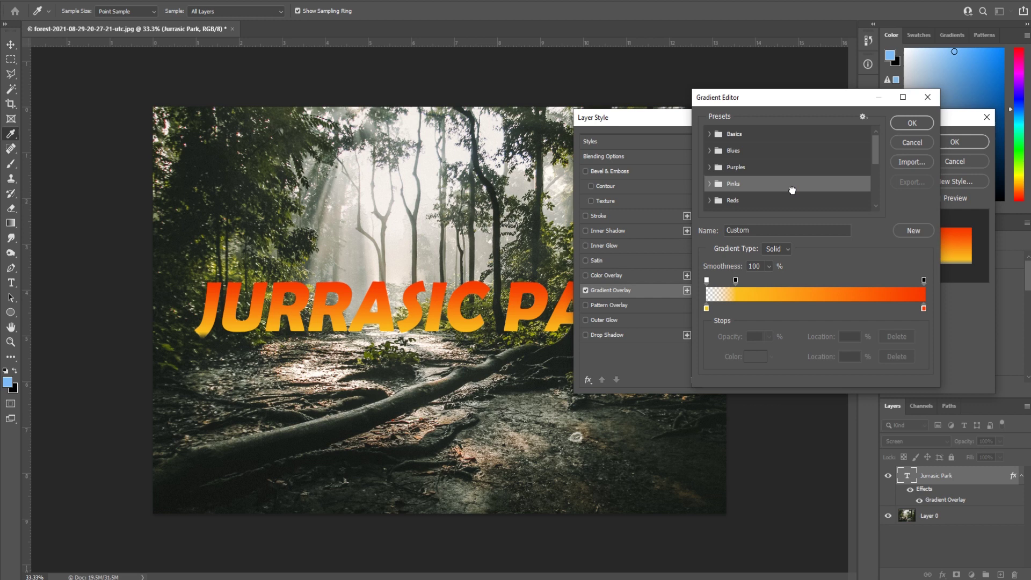
mouse_move(737, 280)
left_mouse_down()
mouse_move(772, 282)
mouse_move(740, 285)
left_mouse_up()
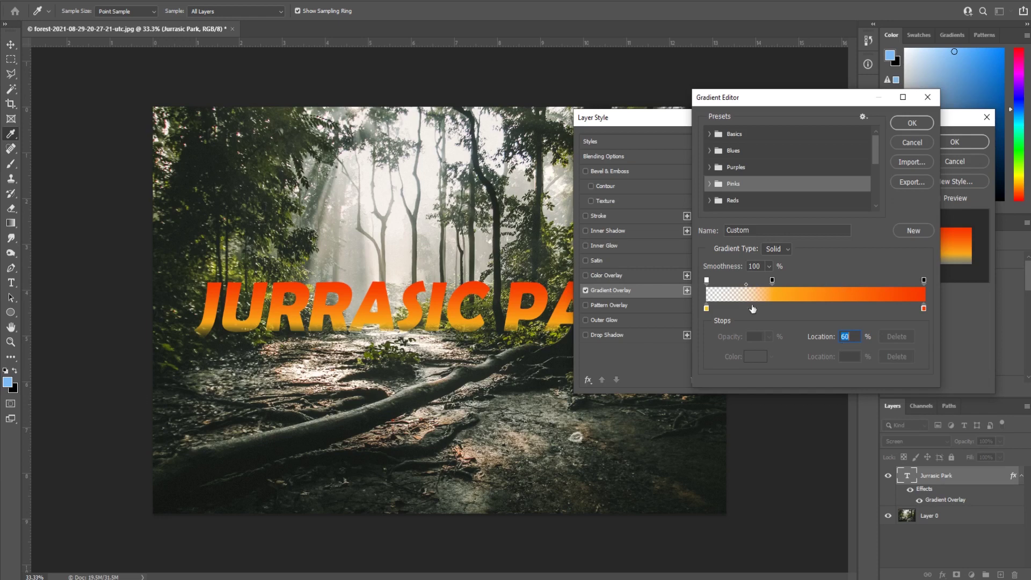
left_click(913, 123)
left_click_drag(763, 127, 657, 146)
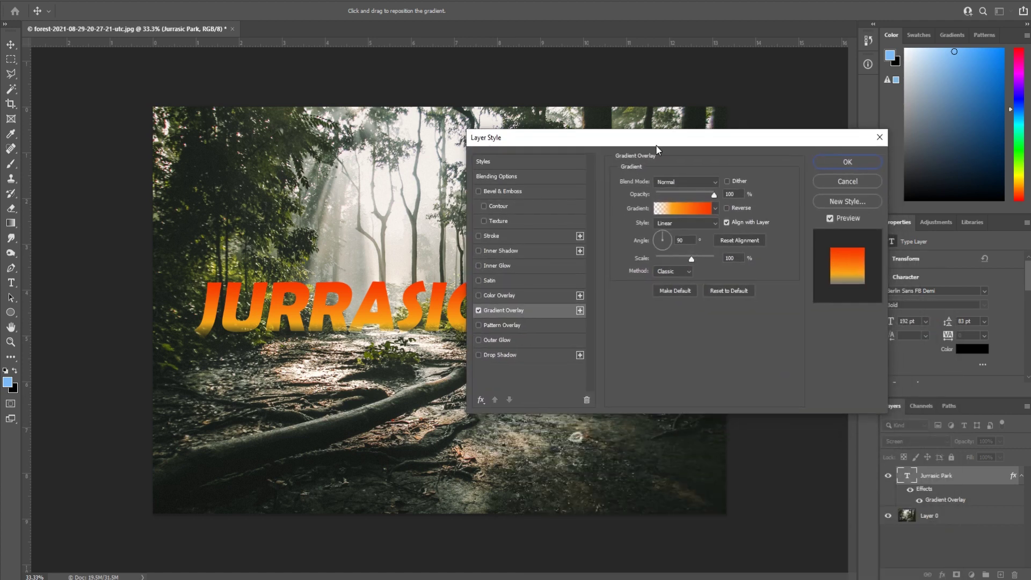
Step: Restore the starting opacity stop to 100% and remove the middle opacity stops
left_click(702, 209)
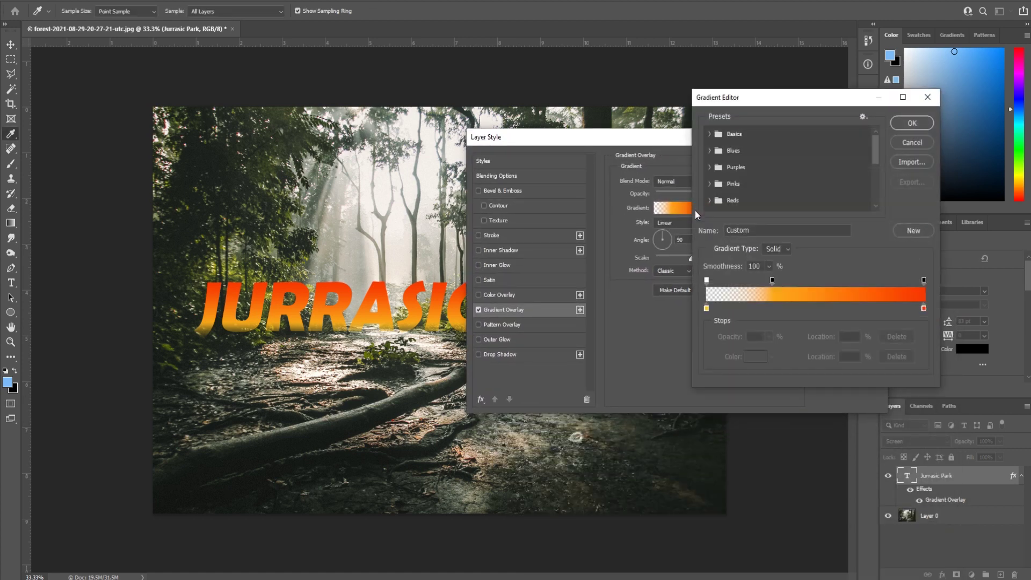
left_click(706, 281)
type("1000")
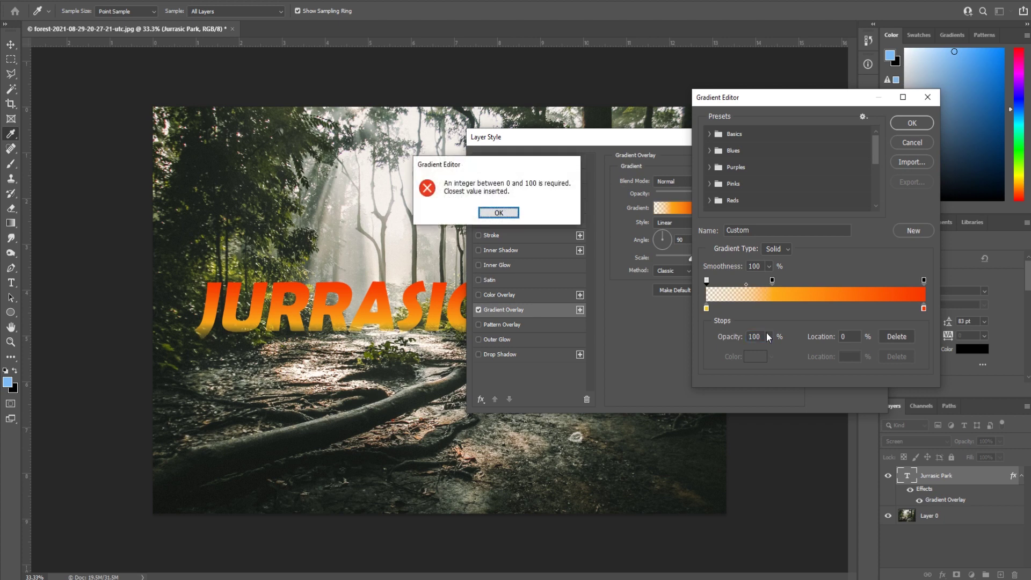
left_click(499, 213)
left_click(786, 281)
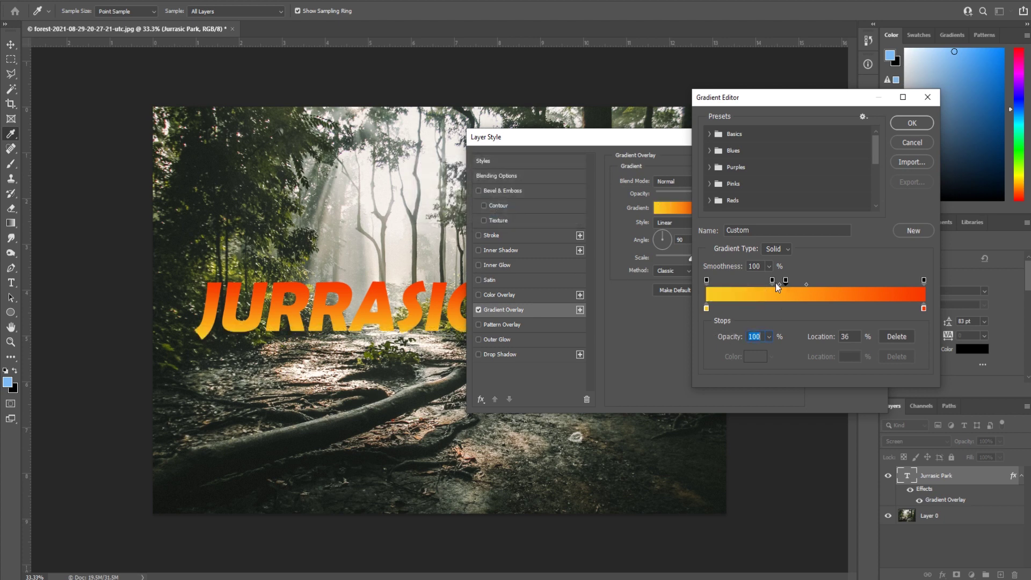
left_click_drag(786, 280, 770, 253)
Step: Discard the extra colour stop and apply the yellow-to-orange gradient overlay
left_click(796, 308)
double_click(795, 309)
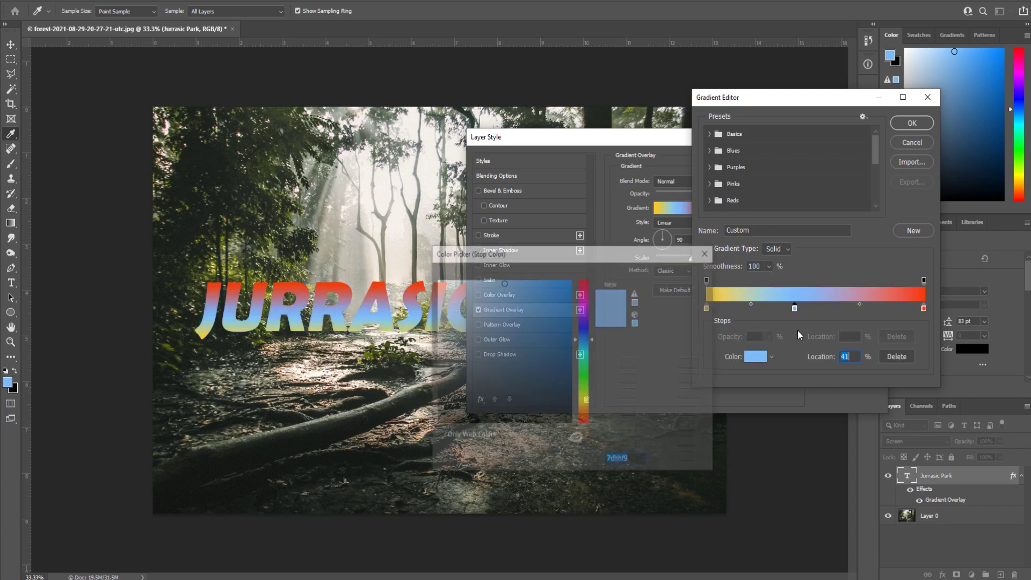
left_click(698, 279)
left_click_drag(794, 310, 796, 336)
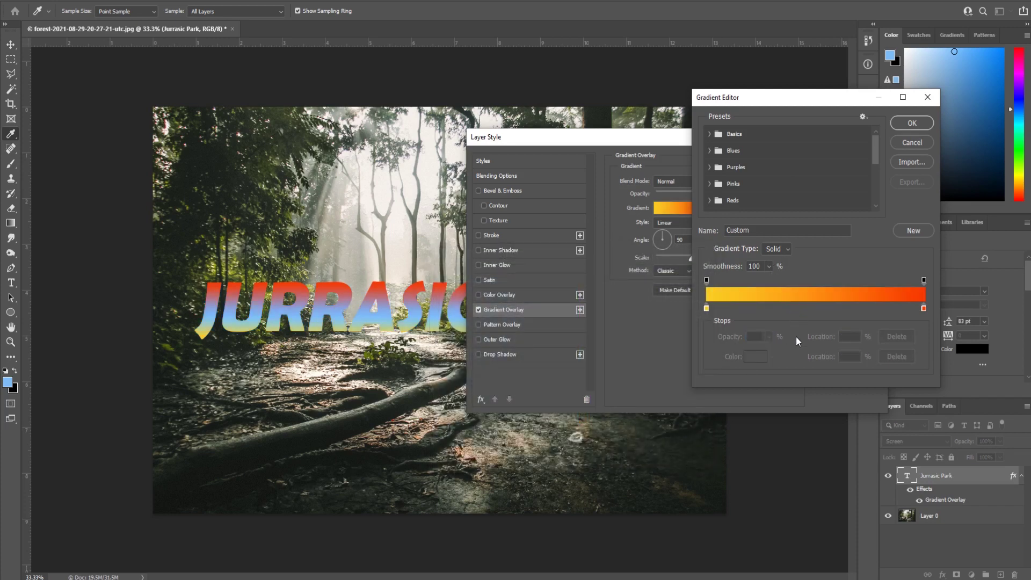
left_click(908, 124)
left_click(835, 163)
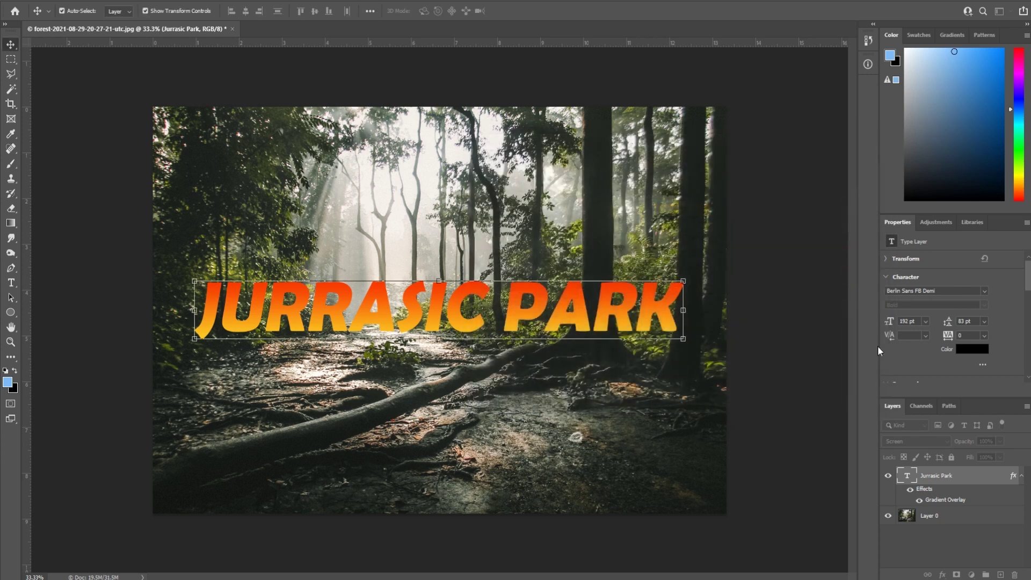
Step: Set the text layer's blend mode back to Normal and reselect the Jurrasic Park layer
left_click(946, 441)
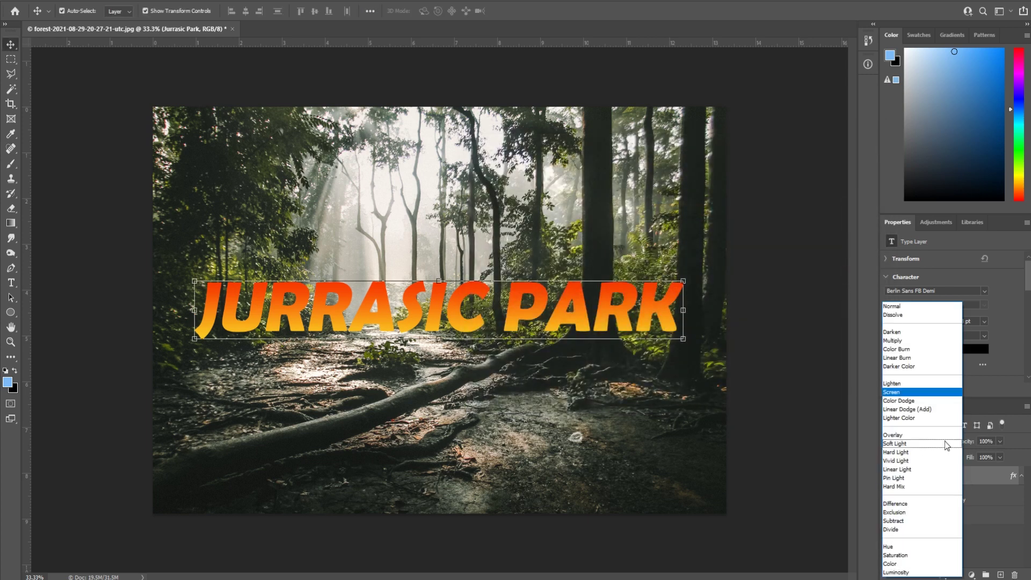
left_click(903, 306)
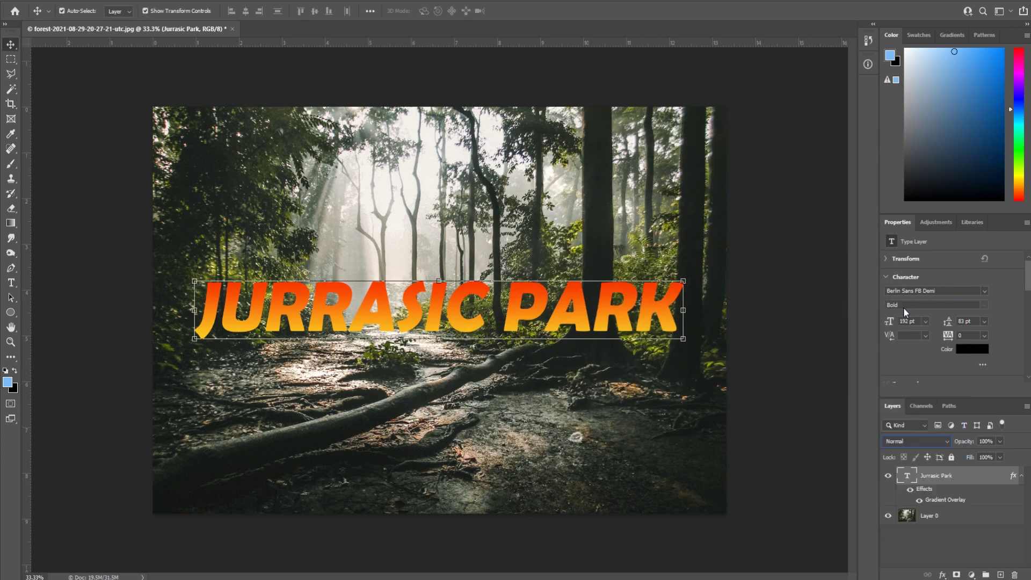
left_click(970, 530)
left_click(958, 480)
Step: Add a white layer mask to the Jurrasic Park layer and select the Gradient Tool
left_click(957, 574)
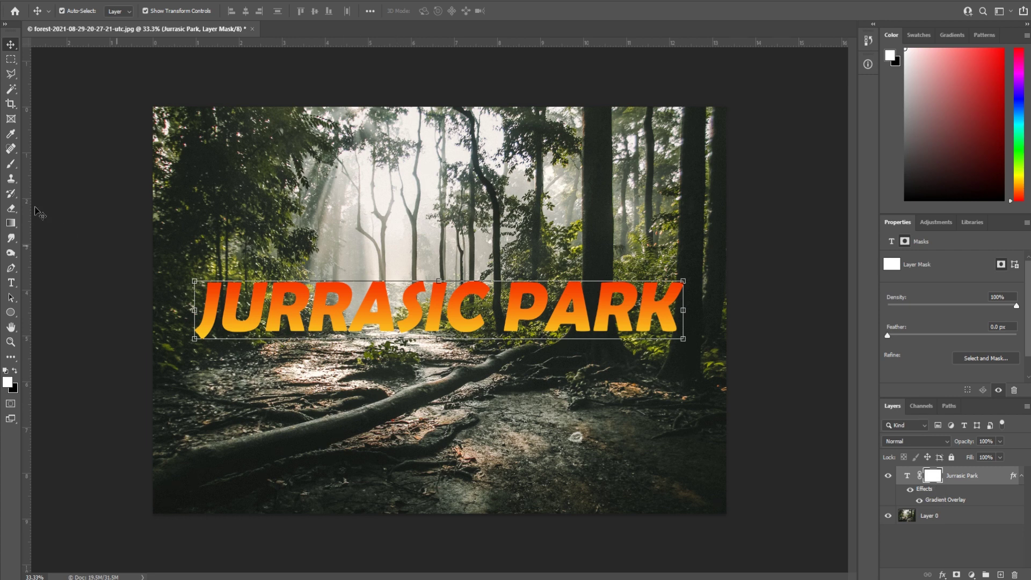
left_click(11, 223)
right_click(11, 223)
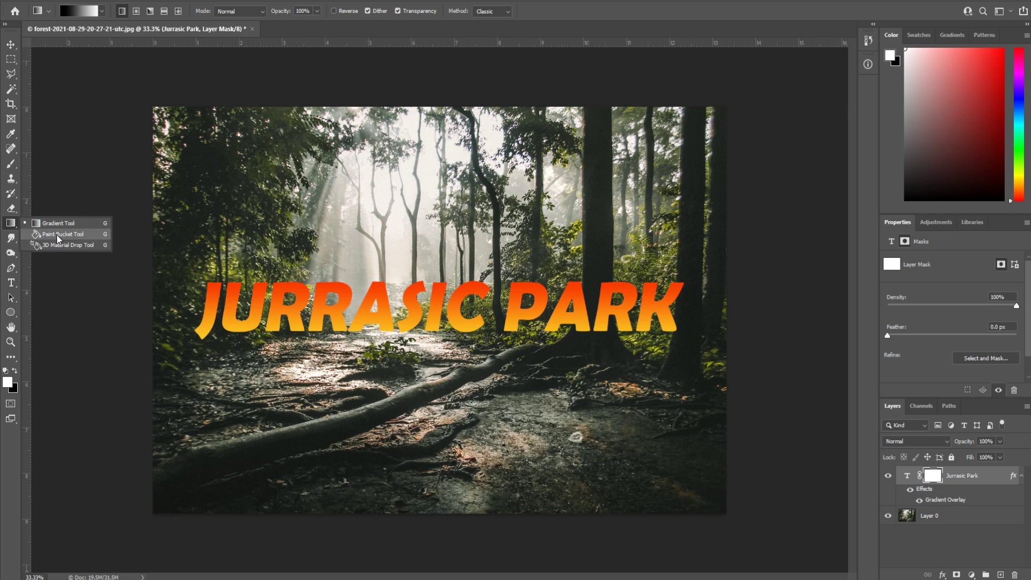
left_click(63, 224)
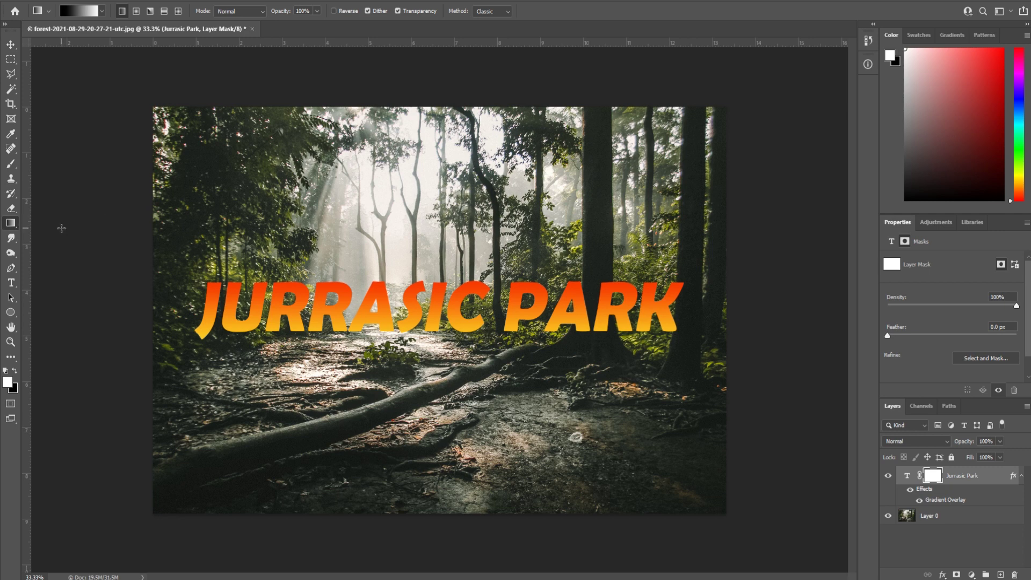
Step: Set the Gradient Tool's gradient to black-to-white in the Gradient Editor
left_click(81, 10)
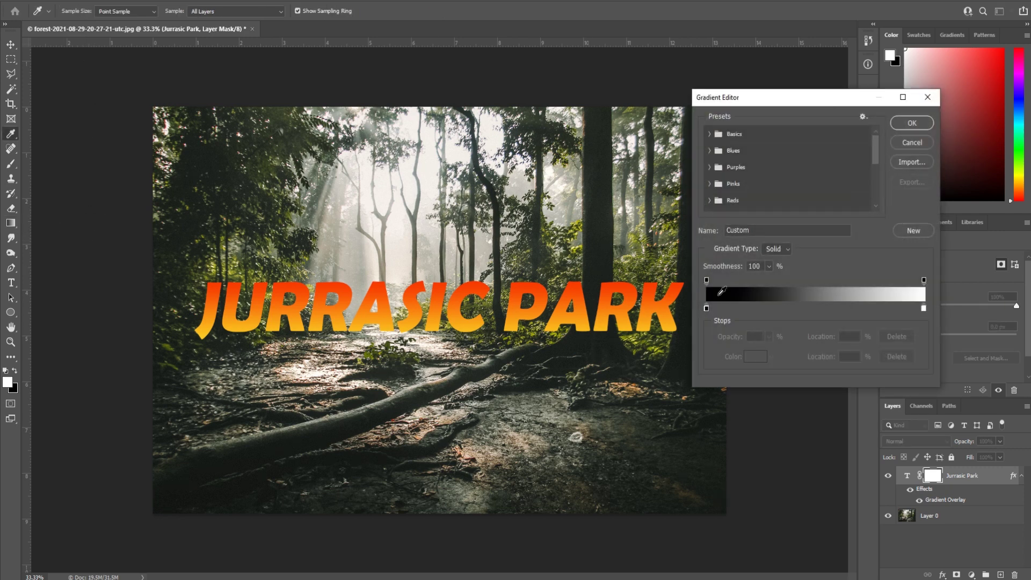
left_click(707, 308)
double_click(706, 309)
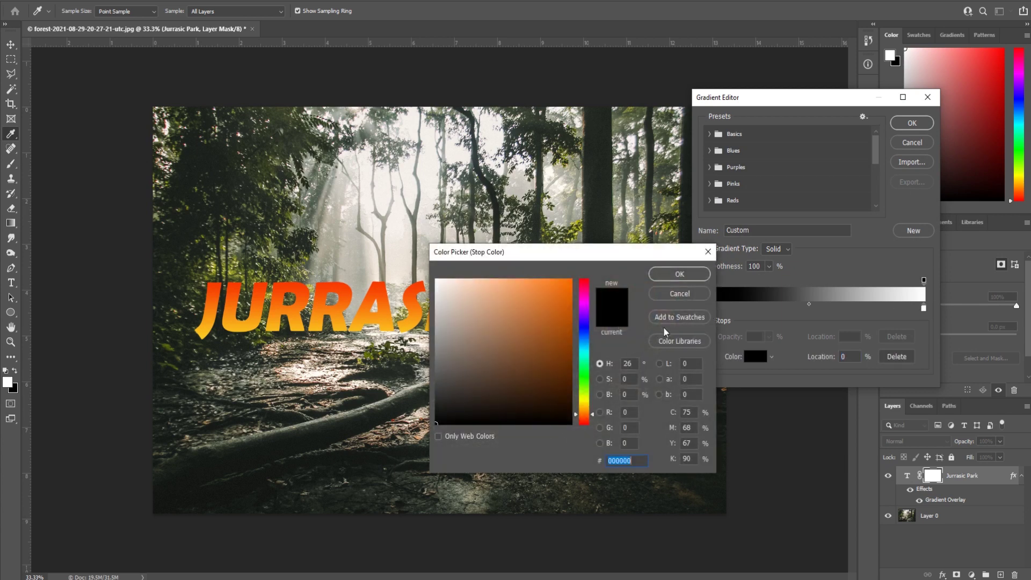
left_click(665, 276)
double_click(924, 308)
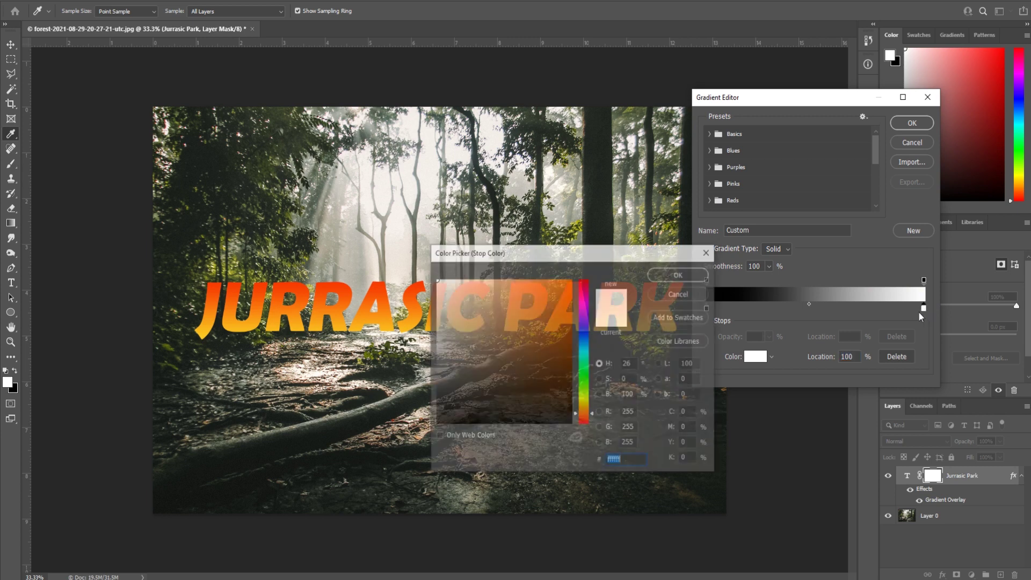
left_click(675, 275)
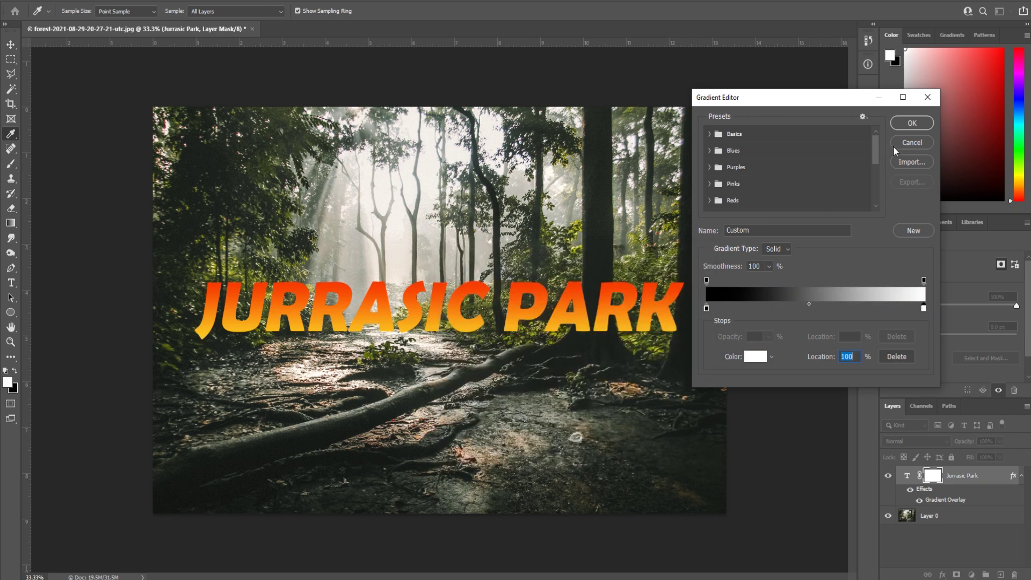
left_click(912, 123)
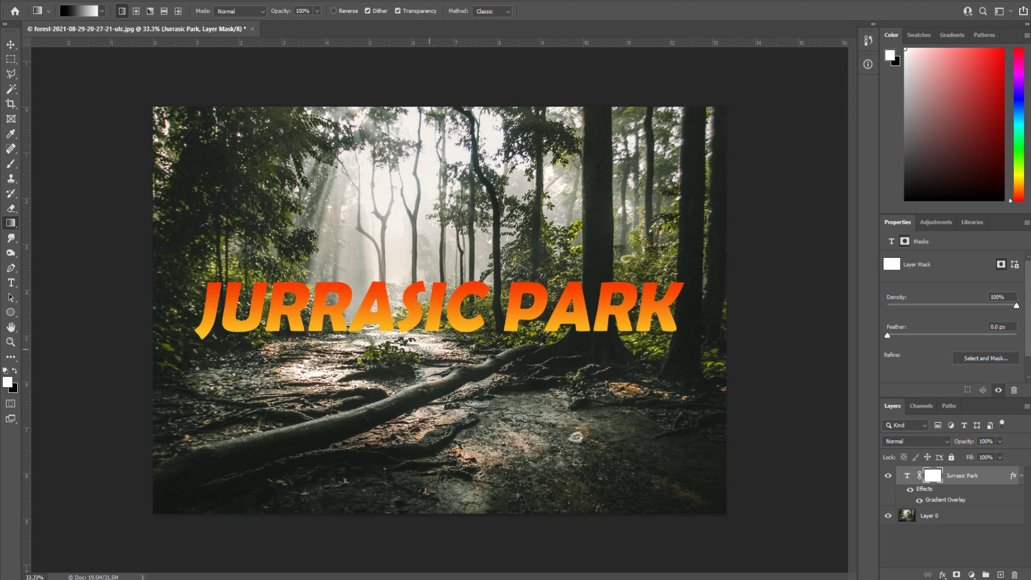
Step: Redraw the vertical mask gradient until the JURRASIC PARK letters fade out at the bottom
left_click_drag(431, 347, 428, 283)
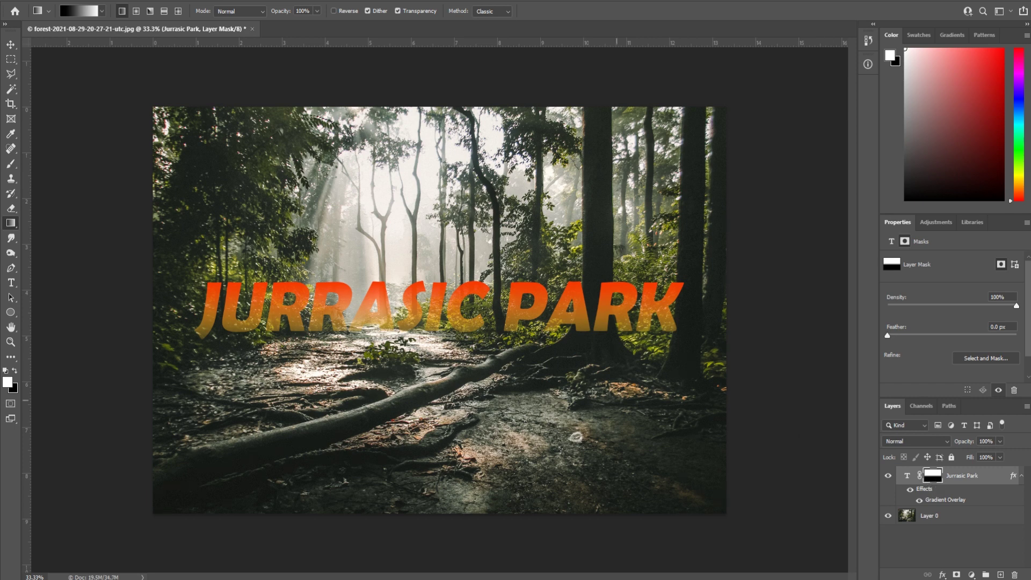
left_click_drag(414, 271, 423, 326)
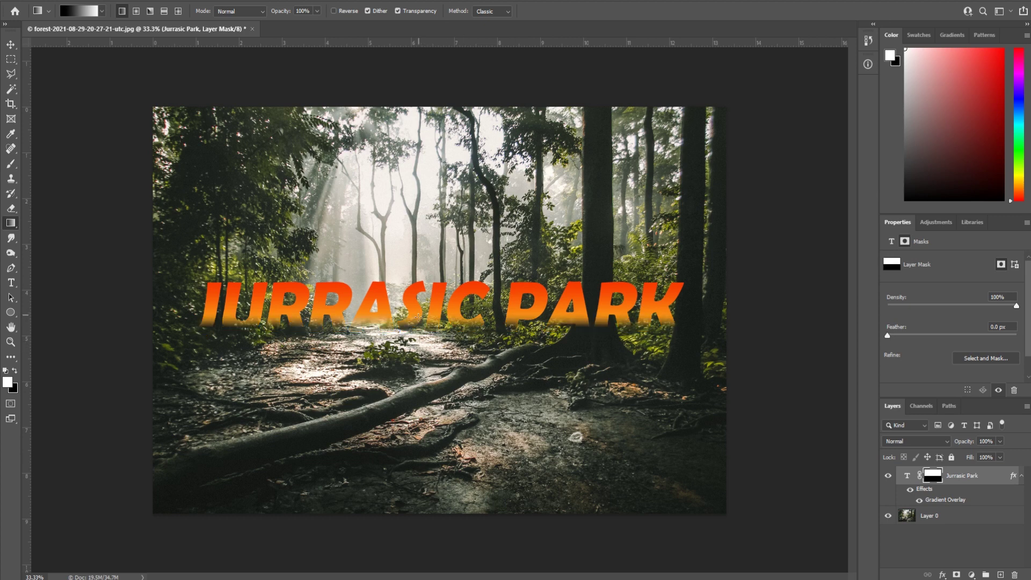
left_click_drag(417, 322, 401, 125)
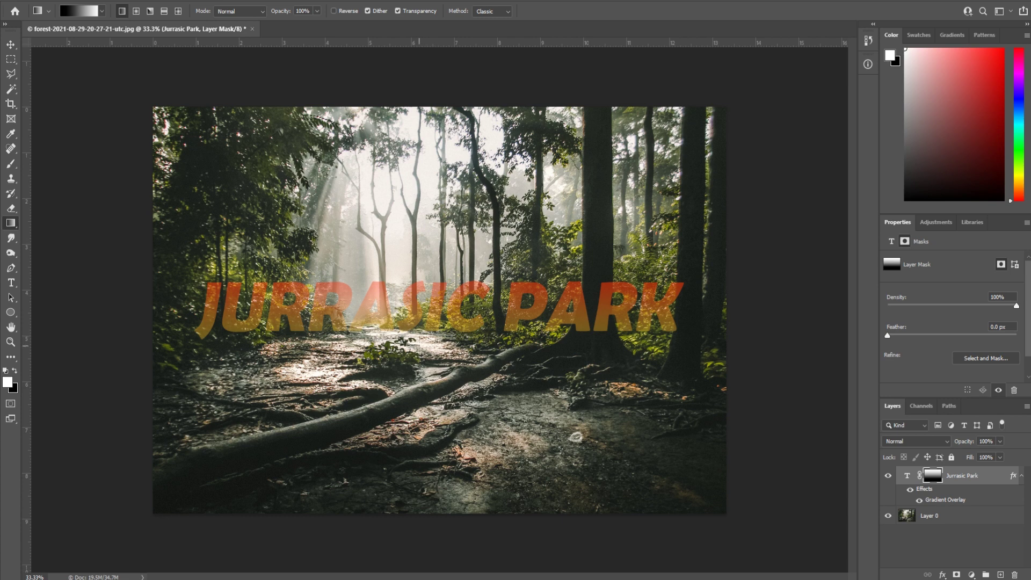
left_click_drag(421, 265, 427, 271)
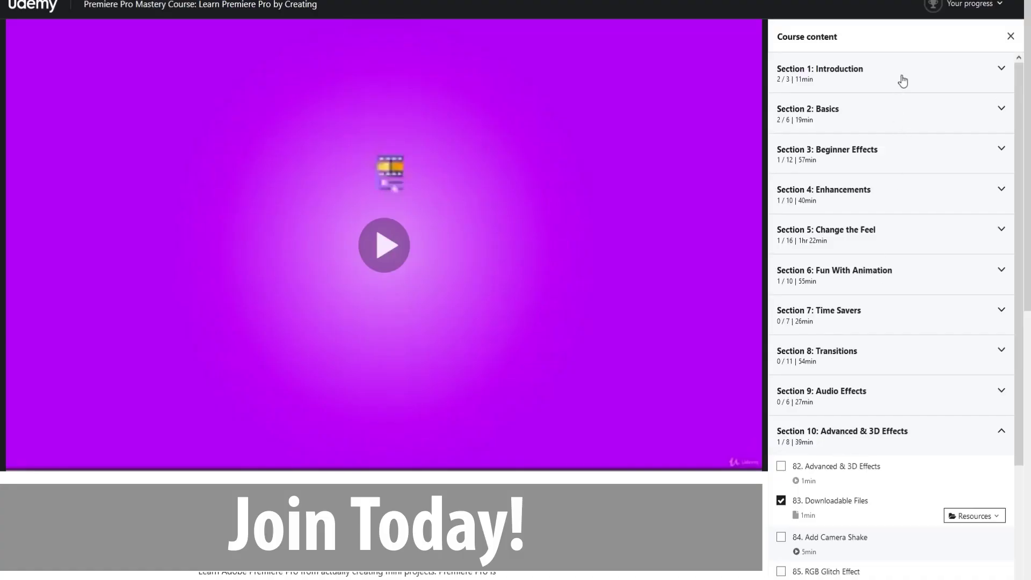
Step: Expand course content Sections 1, 3 and 4 (Introduction, Beginner Effects, Enhancements)
left_click(901, 82)
left_click(916, 258)
scroll(912, 285, "down", 9)
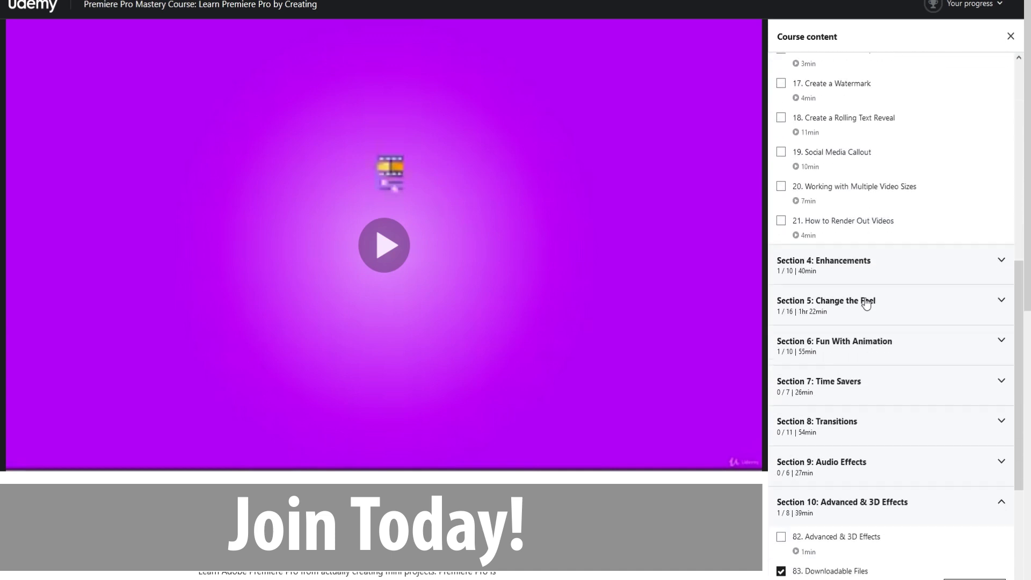
left_click(869, 262)
scroll(870, 262, "down", 1)
scroll(869, 274, "down", 6)
Step: Expand Section 6 Fun With Animation and Section 8 Transitions, scrolling through the lessons
left_click(871, 293)
scroll(870, 292, "down", 9)
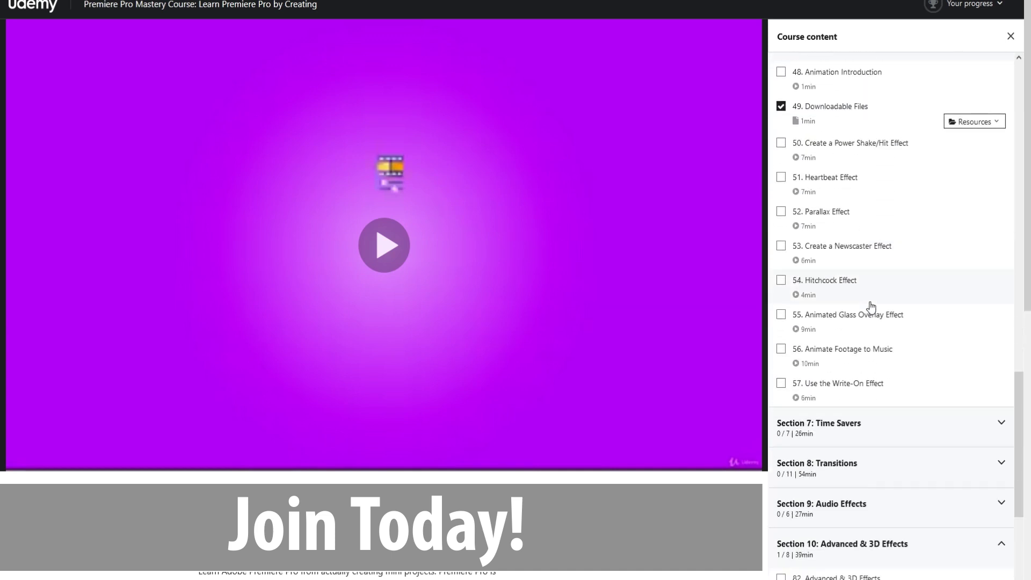
scroll(676, 292, "down", 2)
left_click(881, 236)
scroll(882, 246, "down", 3)
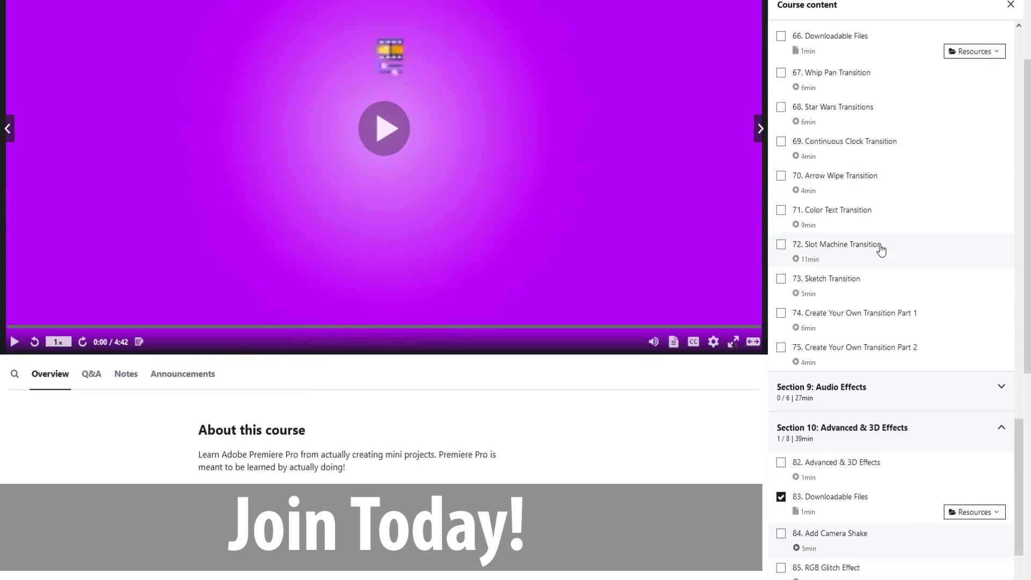